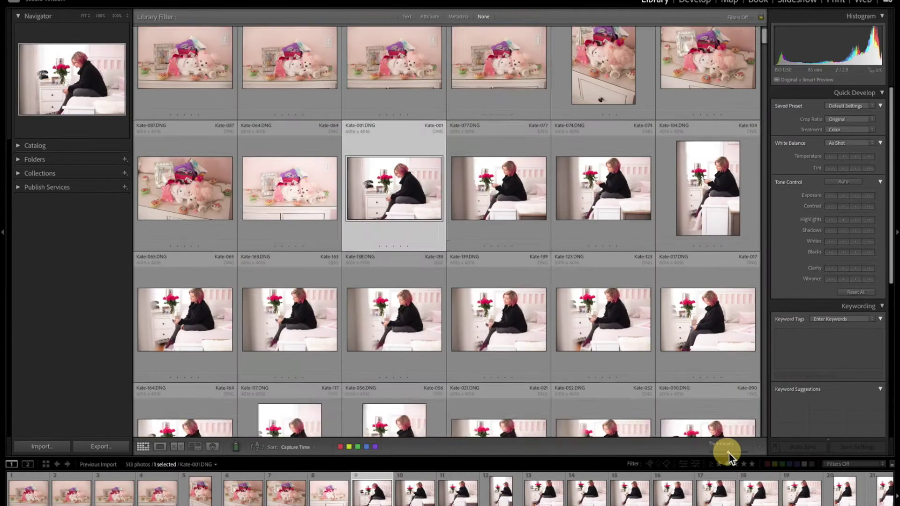
# - Give five stars to the first favourite photos in the grid, including Kate-033 and Kate-140
pyautogui.click(696, 114)
pyautogui.click(517, 255)
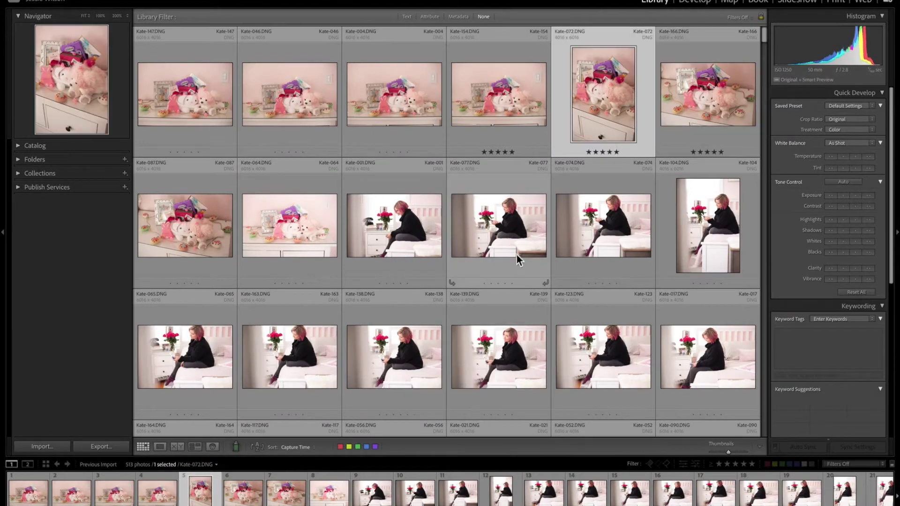
pyautogui.press('5')
pyautogui.scroll(-5, 694, 357)
pyautogui.press('5')
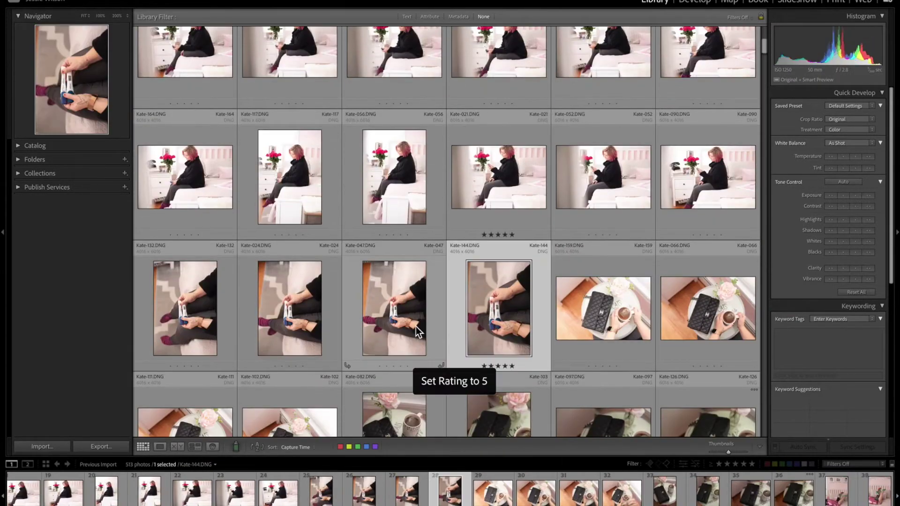
pyautogui.scroll(-5, 379, 263)
pyautogui.press('Down')
pyautogui.press('5')
pyautogui.scroll(-5, 404, 345)
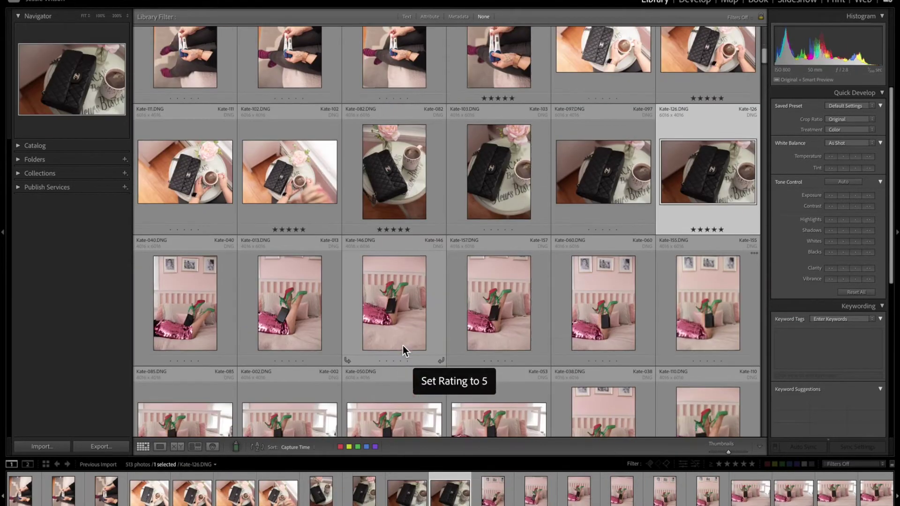
pyautogui.press('Down')
pyautogui.press('5')
pyautogui.scroll(-4, 291, 291)
pyautogui.moveTo(728, 453); pyautogui.dragTo(734, 452)
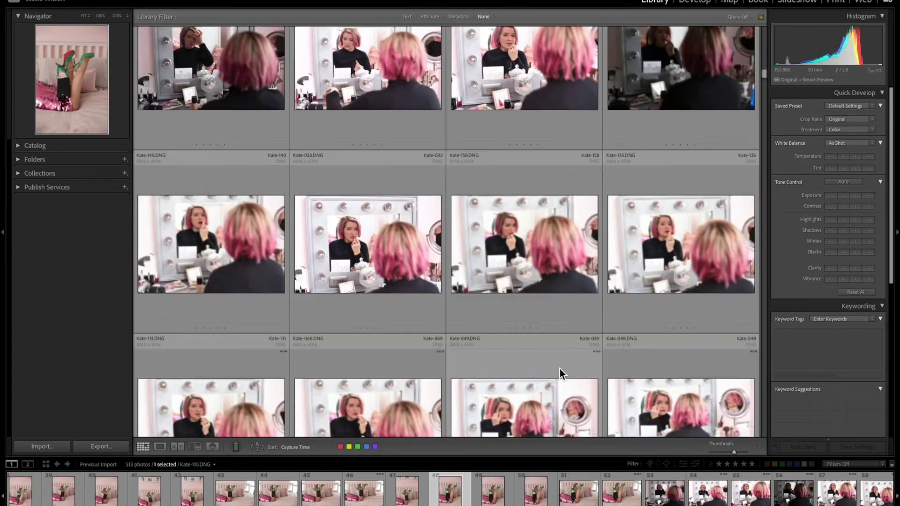
pyautogui.click(368, 255)
pyautogui.press('5')
pyautogui.scroll(-2, 368, 255)
pyautogui.click(252, 200)
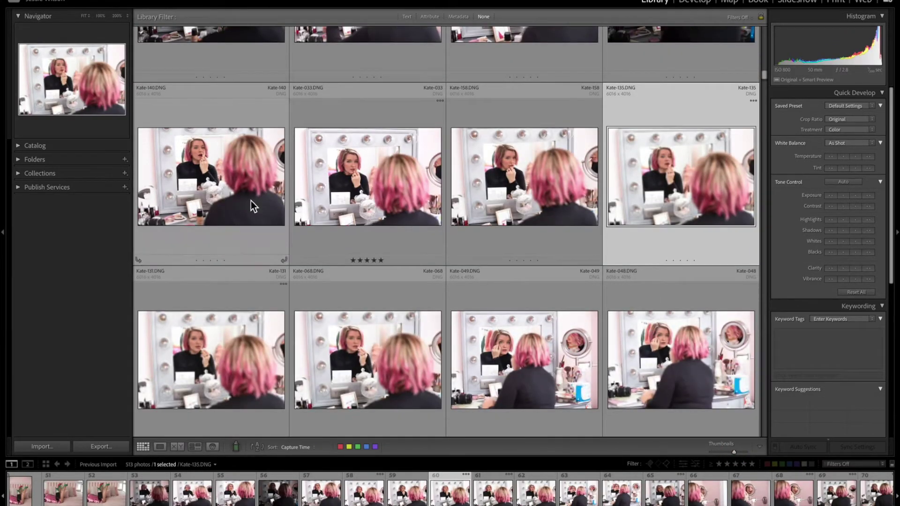
pyautogui.press('5')
pyautogui.scroll(-3, 251, 200)
pyautogui.click(375, 326)
pyautogui.scroll(-8, 537, 384)
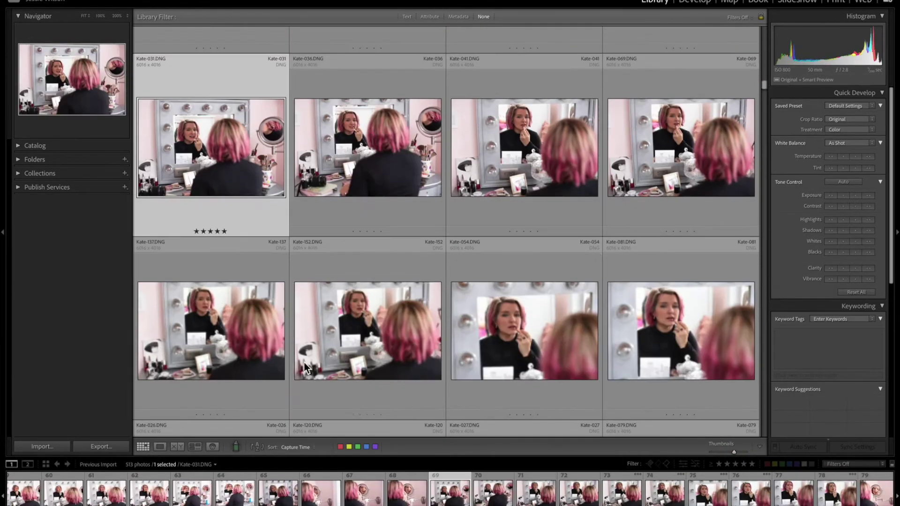
# - Rate Kate-027, Kate-129, Kate-101, Kate-032, Kate-119 and nearby keepers five stars
pyautogui.click(512, 288)
pyautogui.press('5')
pyautogui.scroll(-3, 526, 301)
pyautogui.scroll(-3, 507, 322)
pyautogui.click(683, 343)
pyautogui.press('5')
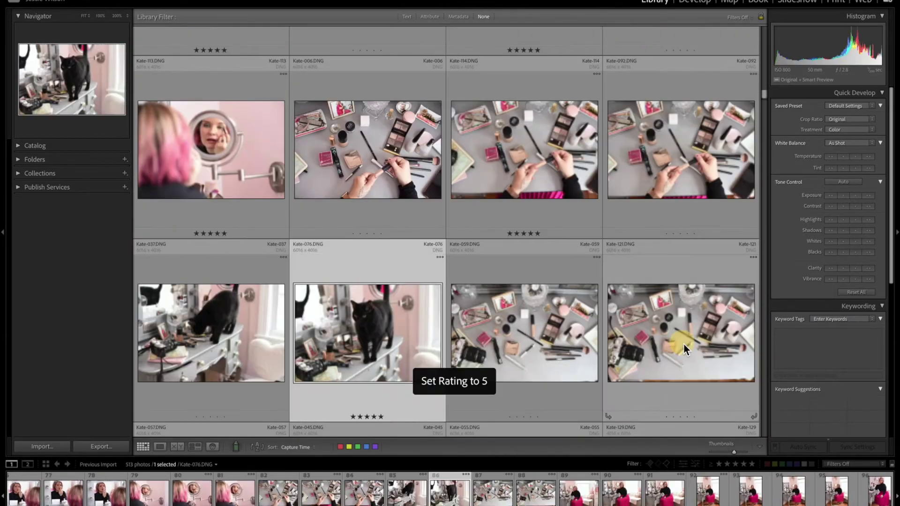
pyautogui.scroll(-3, 682, 343)
pyautogui.click(679, 347)
pyautogui.press('5')
pyautogui.scroll(-4, 609, 324)
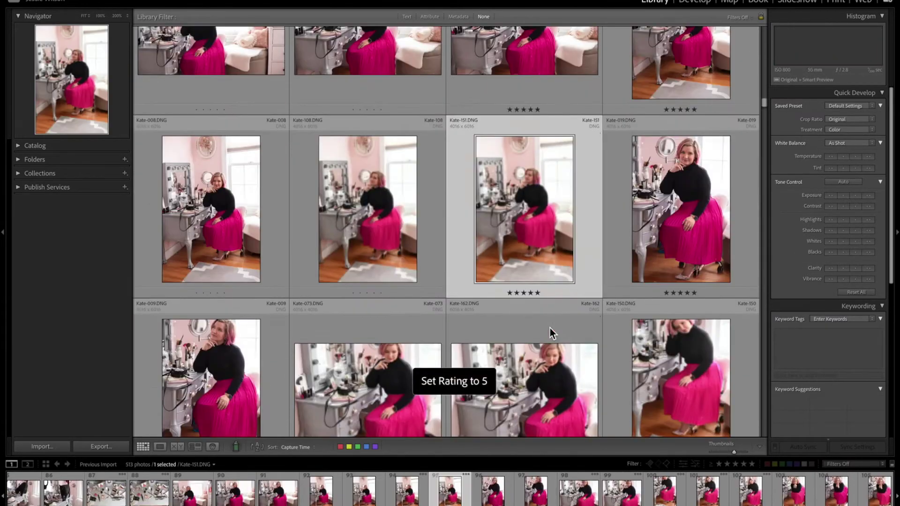
pyautogui.click(550, 328)
pyautogui.press('5')
pyautogui.scroll(-10, 710, 357)
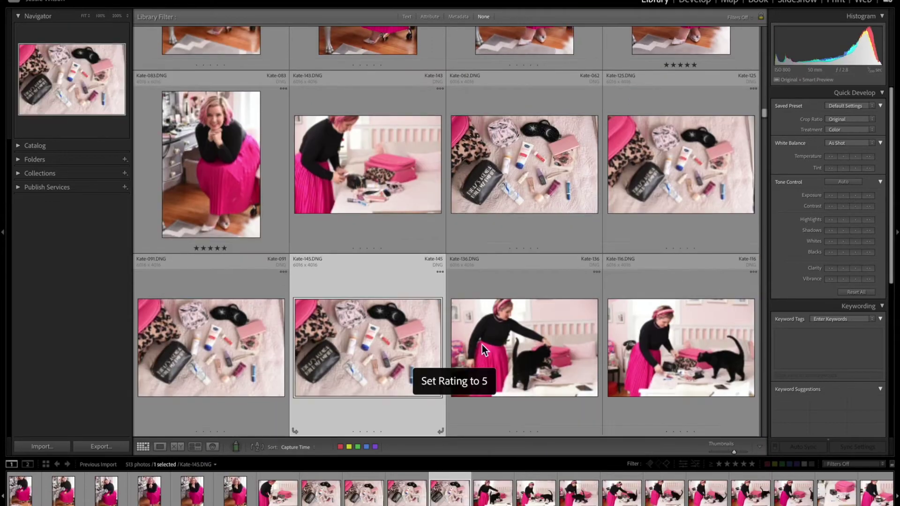
pyautogui.click(681, 192)
pyautogui.press('Right')
pyautogui.press('5')
pyautogui.press('5')
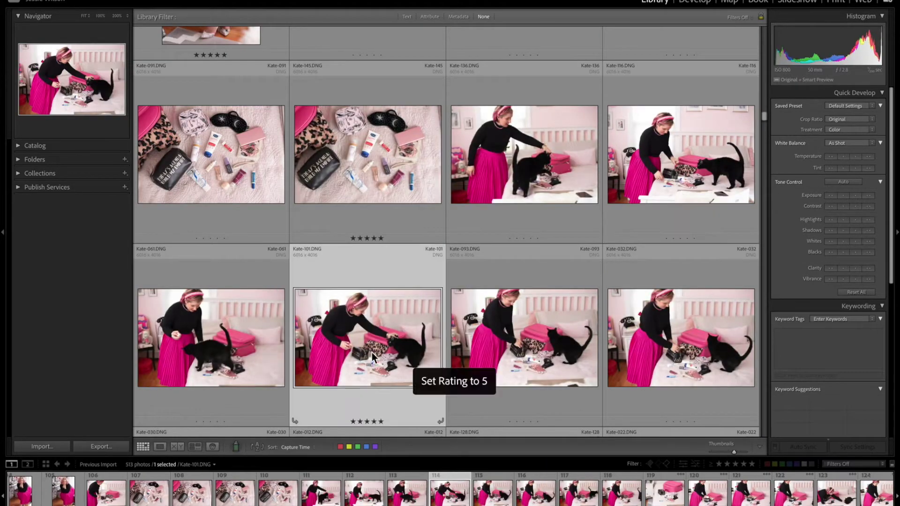
pyautogui.scroll(-2, 684, 281)
pyautogui.click(684, 281)
pyautogui.press('5')
pyautogui.scroll(-10, 684, 281)
pyautogui.click(680, 84)
pyautogui.press('5')
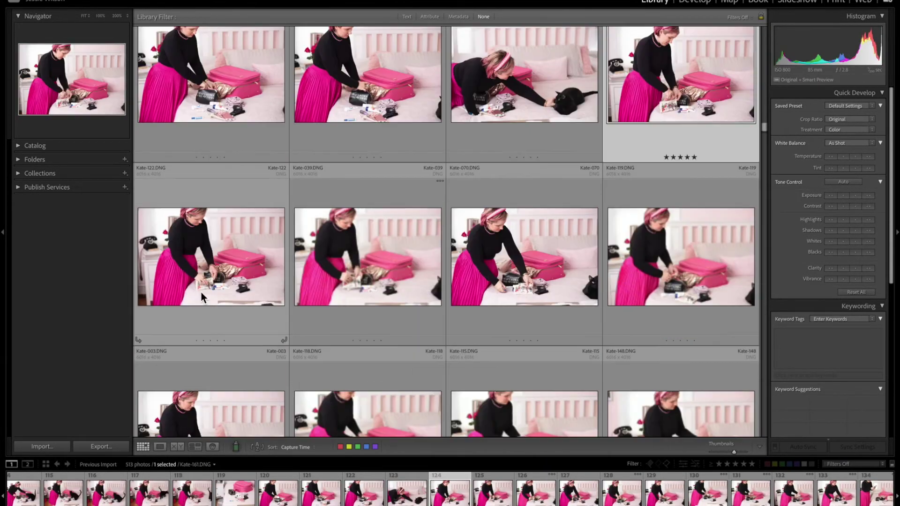
pyautogui.scroll(-1, 694, 187)
pyautogui.click(707, 237)
pyautogui.press('5')
pyautogui.scroll(-5, 559, 311)
# - Rate Kate-148, Kate-156, Kate-153, Kate-160, Kate-007, Kate-469 and Kate-488 five stars
pyautogui.click(701, 187)
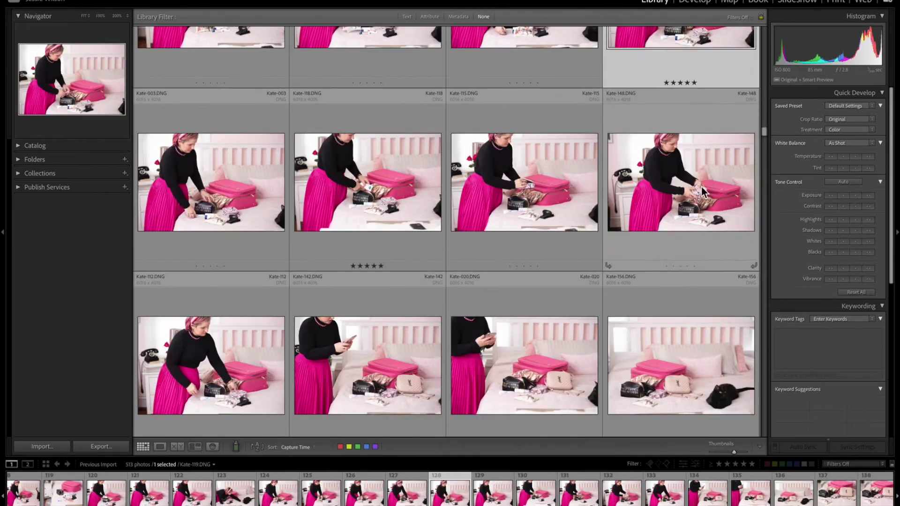
pyautogui.press('5')
pyautogui.scroll(-2, 701, 187)
pyautogui.click(679, 319)
pyautogui.press('5')
pyautogui.scroll(-2, 368, 373)
pyautogui.click(368, 373)
pyautogui.press('5')
pyautogui.scroll(-3, 351, 381)
pyautogui.click(352, 381)
pyautogui.press('5')
pyautogui.click(694, 354)
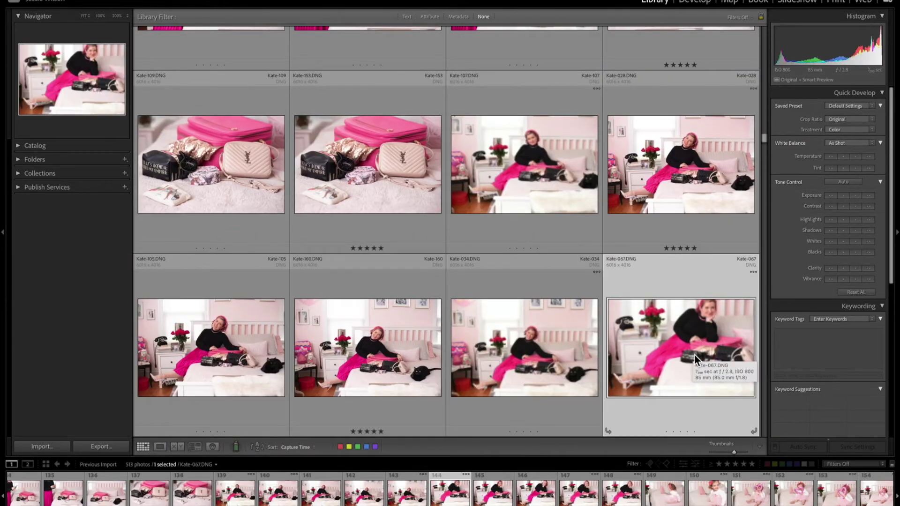
pyautogui.scroll(-3, 663, 366)
pyautogui.click(351, 394)
pyautogui.press('5')
pyautogui.scroll(-4, 351, 394)
pyautogui.click(558, 349)
pyautogui.press('5')
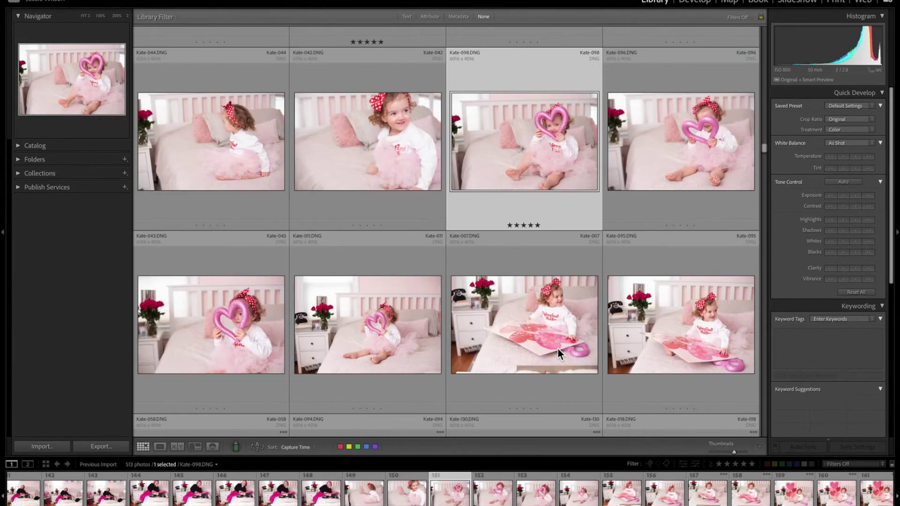
pyautogui.click(558, 349)
pyautogui.press('5')
pyautogui.scroll(-6, 675, 331)
pyautogui.click(703, 271)
pyautogui.press('5')
pyautogui.scroll(-3, 702, 271)
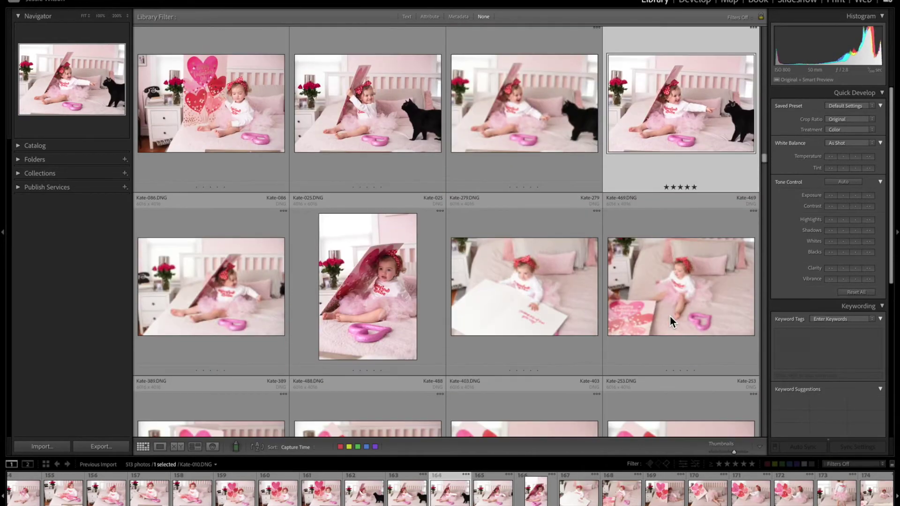
pyautogui.scroll(-3, 672, 323)
pyautogui.click(368, 300)
pyautogui.press('5')
# - Rate Kate-253, Kate-349, Kate-498, Kate-238, Kate-499, Kate-490 and Kate-219 five stars
pyautogui.click(702, 319)
pyautogui.scroll(-2, 702, 319)
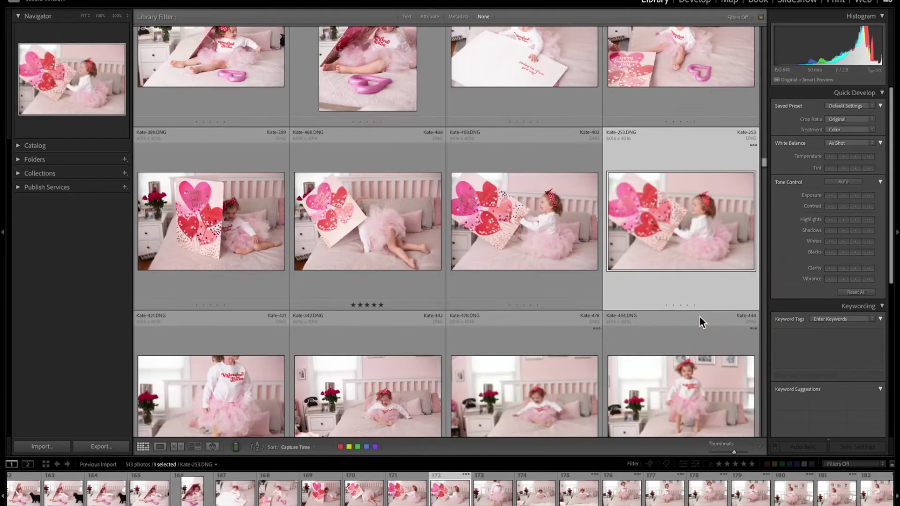
pyautogui.press('5')
pyautogui.scroll(-2, 583, 322)
pyautogui.click(368, 272)
pyautogui.press('5')
pyautogui.click(527, 282)
pyautogui.press('5')
pyautogui.scroll(-4, 499, 288)
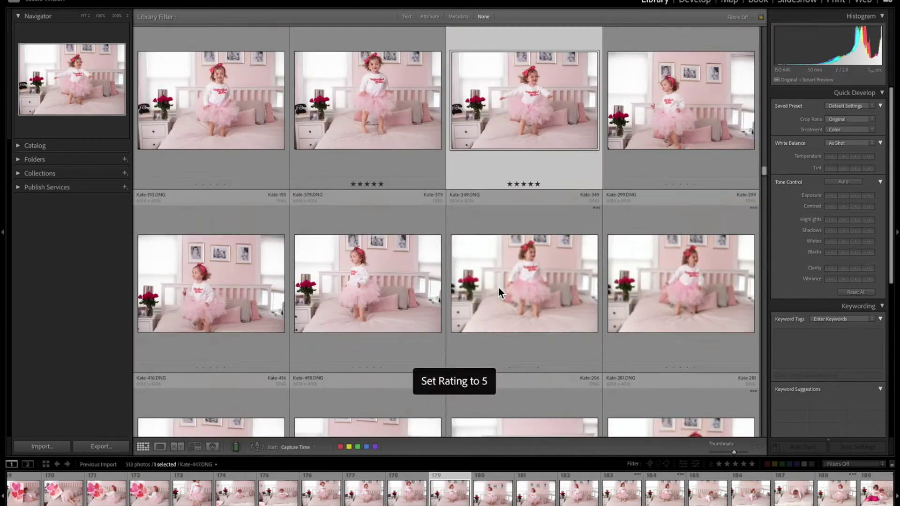
pyautogui.click(415, 347)
pyautogui.press('5')
pyautogui.scroll(-2, 415, 347)
pyautogui.click(404, 349)
pyautogui.press('5')
pyautogui.scroll(-2, 403, 349)
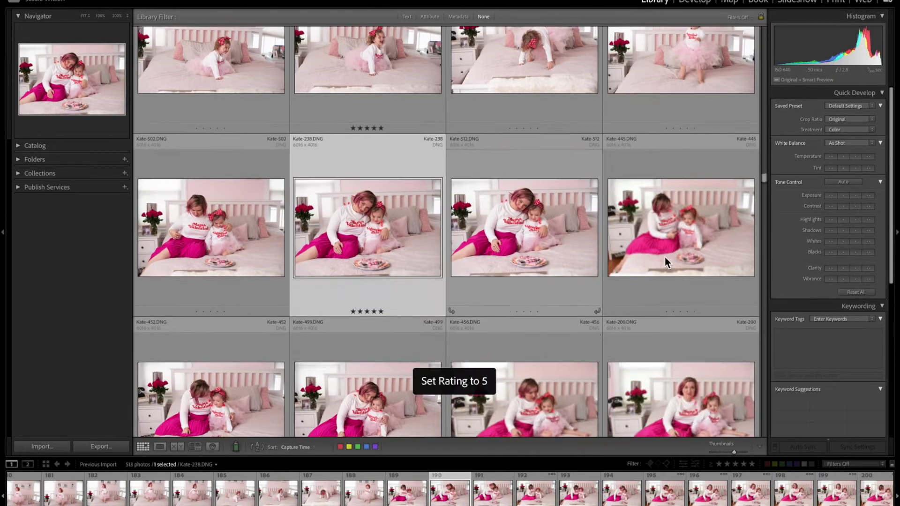
pyautogui.click(396, 349)
pyautogui.press('5')
pyautogui.scroll(-3, 395, 350)
pyautogui.click(707, 327)
pyautogui.press('5')
pyautogui.scroll(-3, 538, 317)
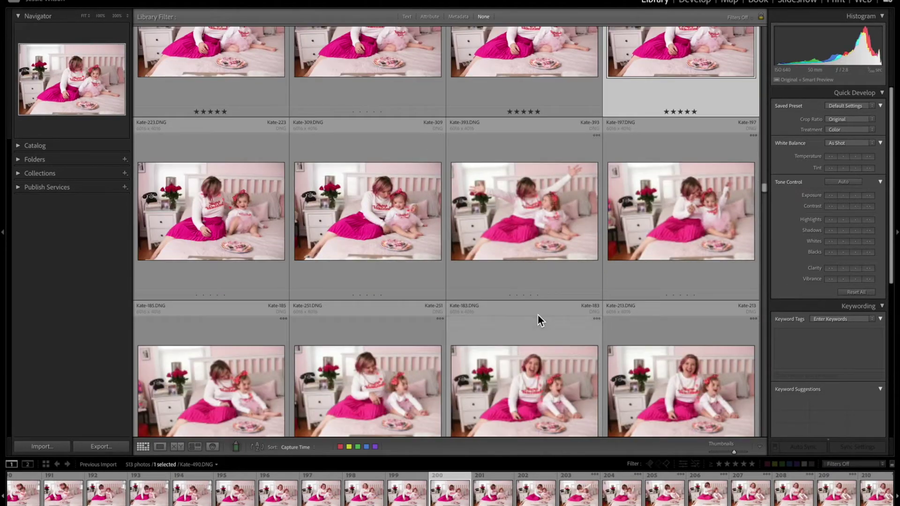
pyautogui.scroll(-3, 626, 261)
pyautogui.click(368, 225)
pyautogui.press('5')
pyautogui.scroll(-1, 671, 306)
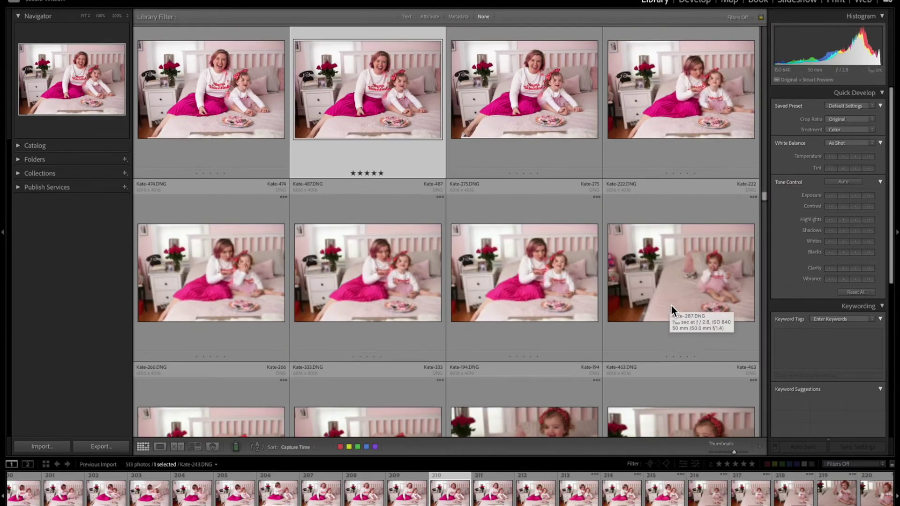
pyautogui.scroll(-5, 528, 295)
pyautogui.click(538, 225)
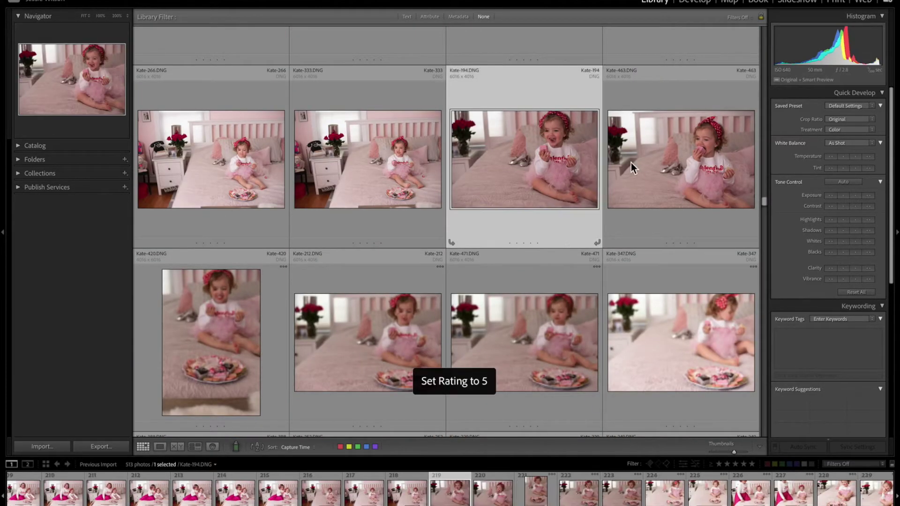
pyautogui.press('5')
# - Rate Kate-347, Kate-302, Kate-501, Kate-270, Kate-248, Kate-217, Kate-423 and Kate-295 five stars
pyautogui.click(539, 300)
pyautogui.scroll(-2, 538, 300)
pyautogui.click(681, 203)
pyautogui.press('5')
pyautogui.scroll(-2, 538, 300)
pyautogui.scroll(-3, 538, 300)
pyautogui.click(368, 155)
pyautogui.press('5')
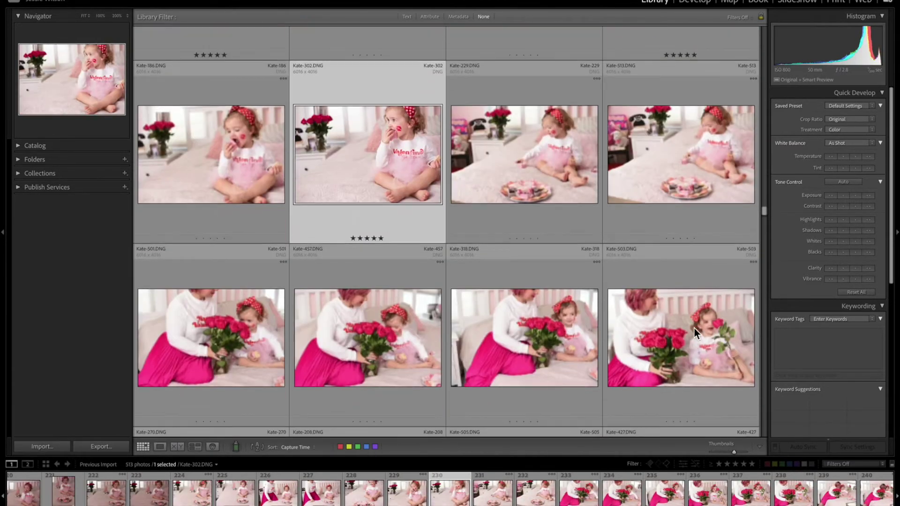
pyautogui.scroll(-2, 694, 328)
pyautogui.click(211, 281)
pyautogui.press('5')
pyautogui.scroll(-3, 211, 281)
pyautogui.click(211, 171)
pyautogui.press('5')
pyautogui.click(691, 356)
pyautogui.press('5')
pyautogui.scroll(-3, 691, 357)
pyautogui.click(555, 347)
pyautogui.press('5')
pyautogui.scroll(-3, 515, 345)
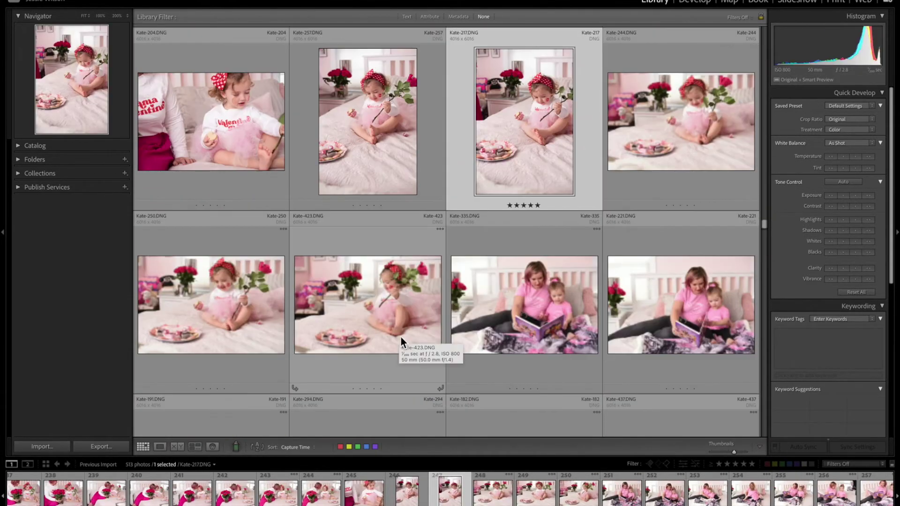
pyautogui.click(401, 337)
pyautogui.scroll(-3, 401, 337)
pyautogui.press('5')
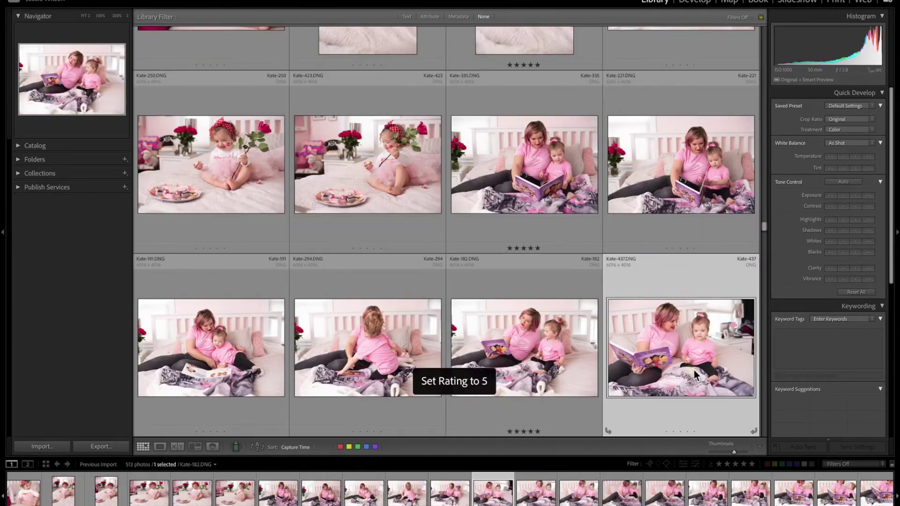
pyautogui.scroll(-3, 393, 247)
pyautogui.click(544, 316)
pyautogui.press('5')
pyautogui.scroll(-1, 543, 316)
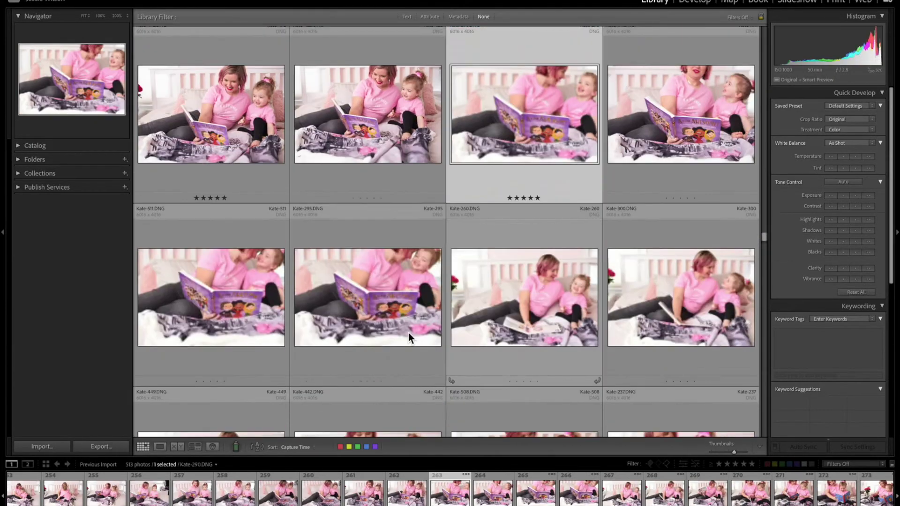
pyautogui.click(368, 300)
pyautogui.press('5')
# - Rate Kate-436, Kate-489 and a green-shirt photo five stars, reviewing nearby candidates
pyautogui.scroll(-3, 469, 319)
pyautogui.click(550, 255)
pyautogui.press('5')
pyautogui.scroll(-1, 550, 255)
pyautogui.click(368, 323)
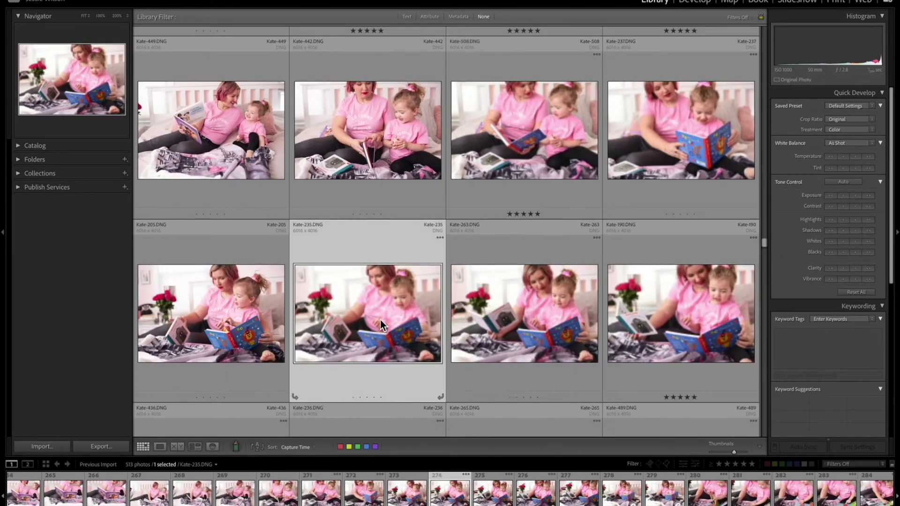
pyautogui.scroll(-3, 562, 359)
pyautogui.click(211, 328)
pyautogui.press('5')
pyautogui.click(680, 337)
pyautogui.press('5')
pyautogui.scroll(-2, 680, 337)
pyautogui.click(395, 338)
pyautogui.press('5')
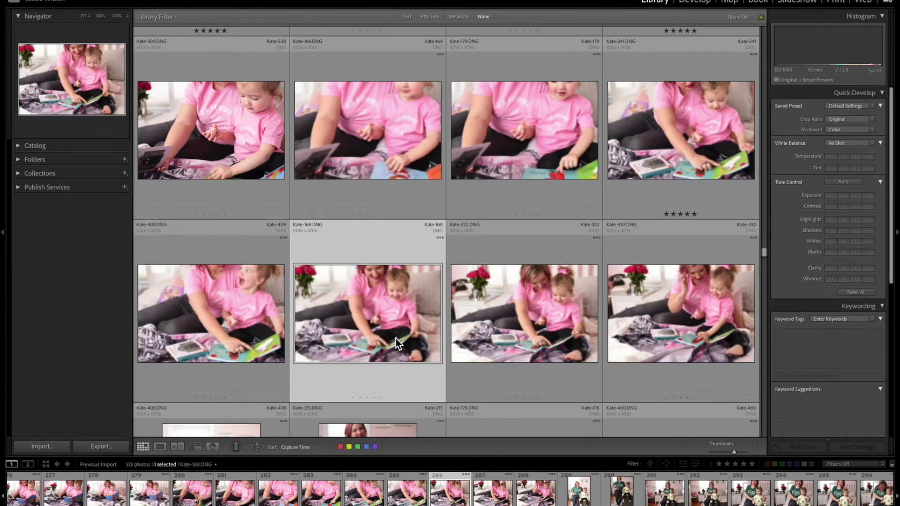
pyautogui.click(230, 331)
pyautogui.scroll(-4, 231, 331)
pyautogui.click(372, 378)
pyautogui.press('5')
pyautogui.scroll(-1, 372, 378)
pyautogui.click(524, 140)
pyautogui.press('5')
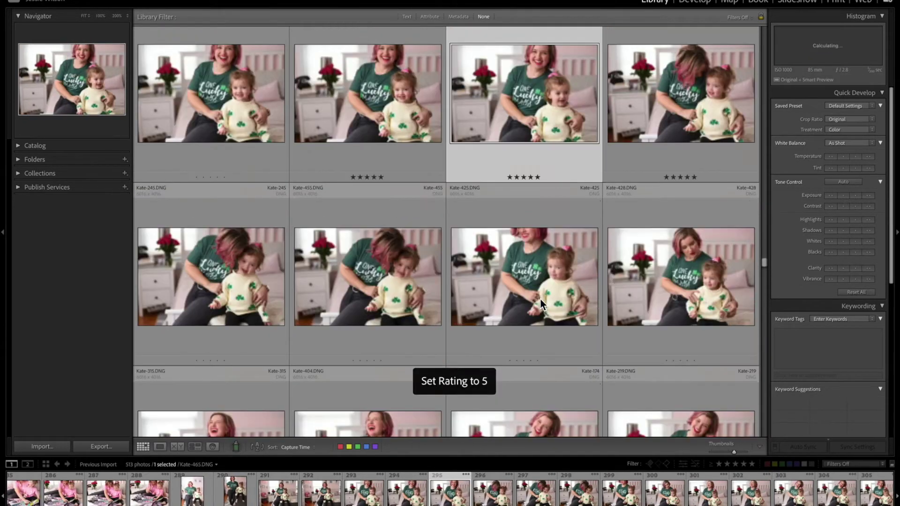
pyautogui.scroll(-1, 540, 298)
pyautogui.click(539, 321)
pyautogui.scroll(-4, 350, 344)
pyautogui.scroll(4, 351, 344)
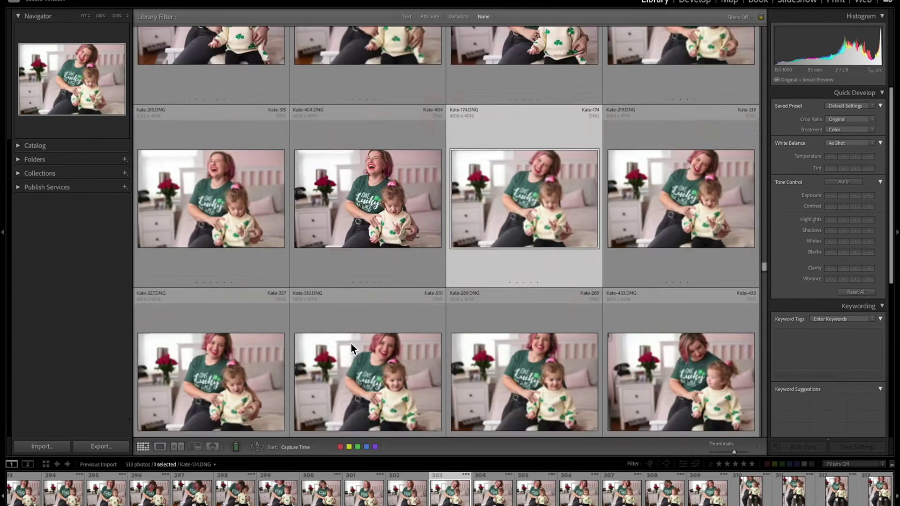
pyautogui.scroll(-5, 351, 344)
pyautogui.press('Down')
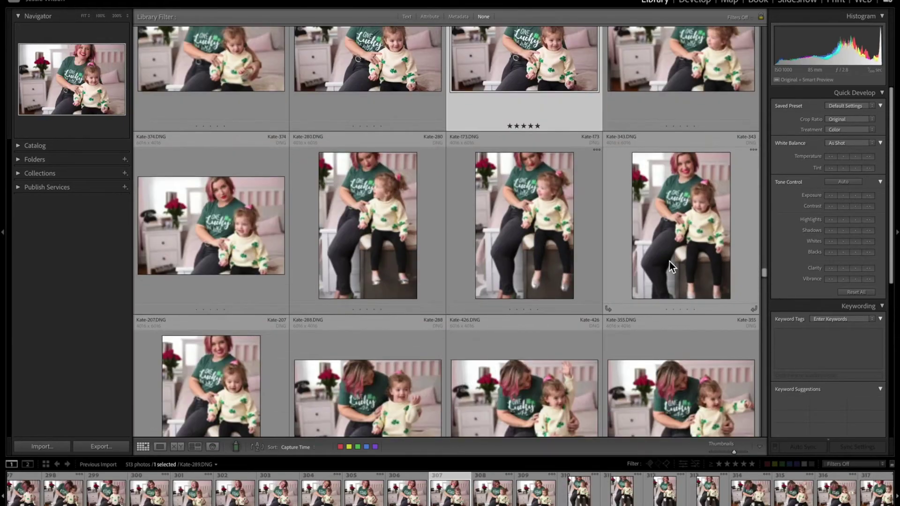
pyautogui.scroll(4, 223, 295)
pyautogui.scroll(-2, 595, 295)
pyautogui.scroll(2, 505, 297)
pyautogui.scroll(2, 500, 298)
pyautogui.scroll(-10, 713, 249)
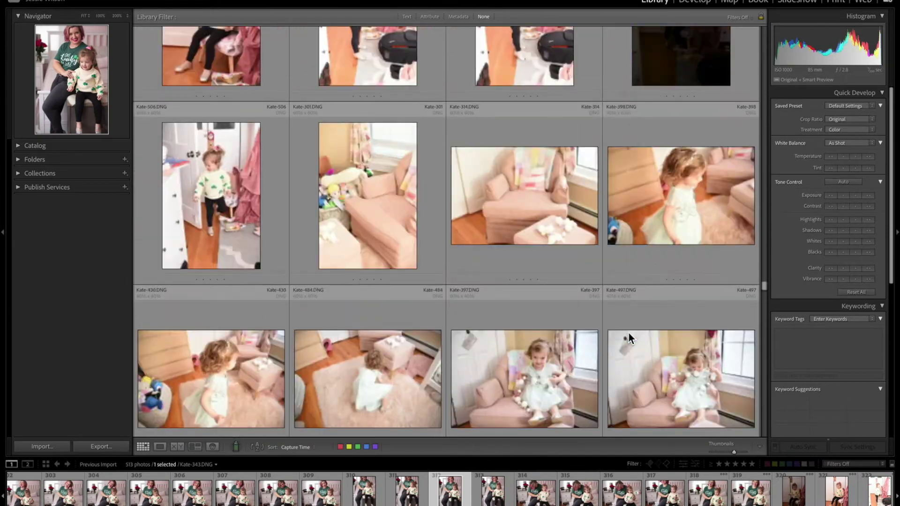
# - Rate the dancing-dress, reading, mother-in-pink and mother-daughter play photos five stars
pyautogui.click(376, 311)
pyautogui.scroll(-5, 376, 311)
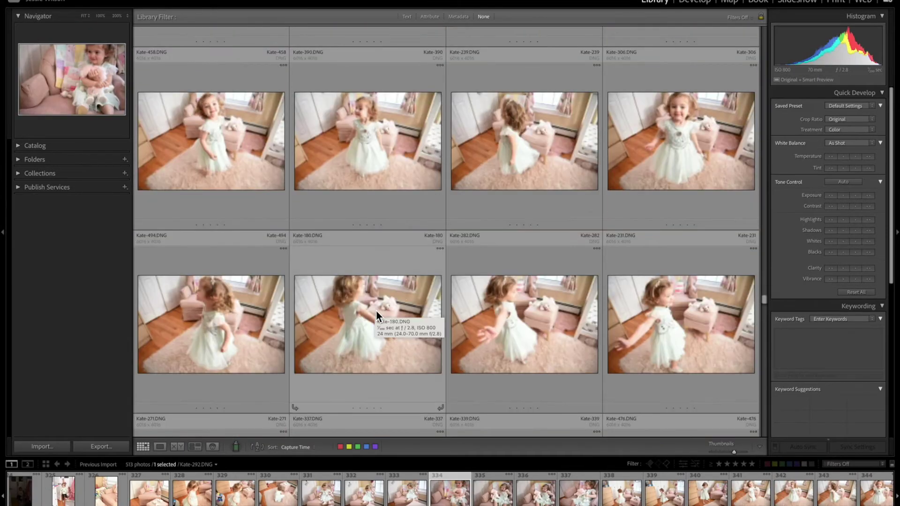
pyautogui.scroll(-4, 631, 315)
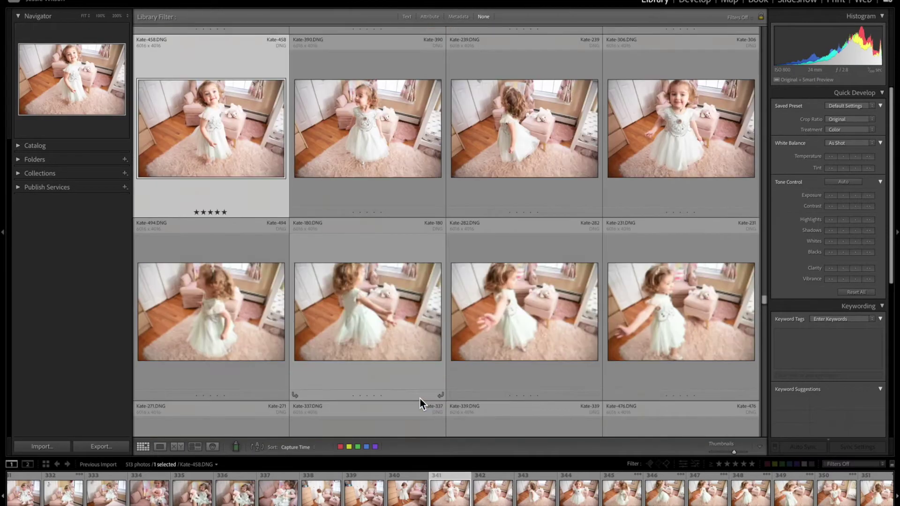
pyautogui.click(396, 308)
pyautogui.scroll(-2, 409, 330)
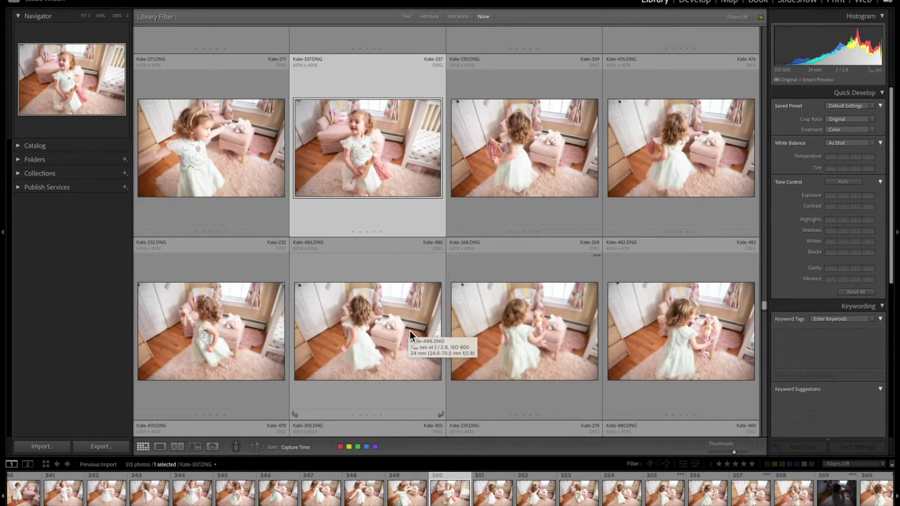
pyautogui.scroll(-2, 409, 330)
pyautogui.scroll(-4, 409, 330)
pyautogui.scroll(1, 387, 350)
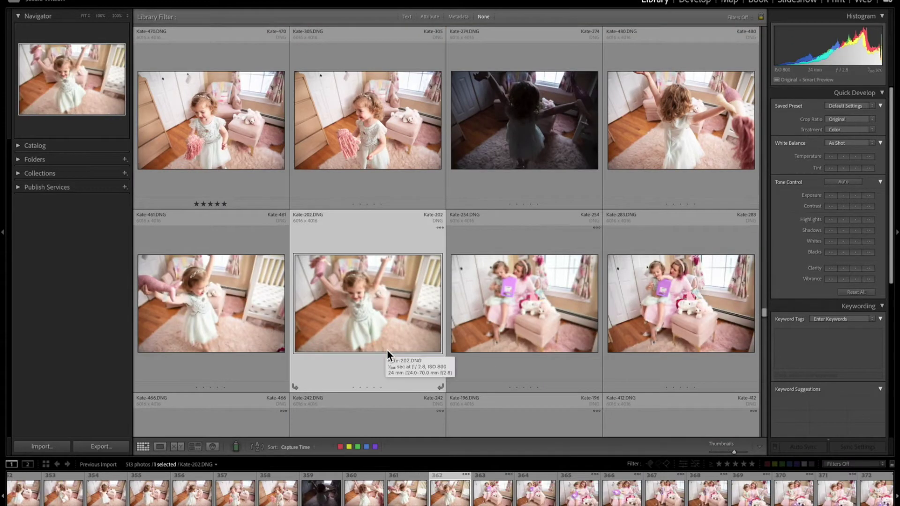
pyautogui.scroll(-3, 387, 350)
pyautogui.press('5')
pyautogui.scroll(-3, 378, 278)
pyautogui.scroll(-3, 379, 278)
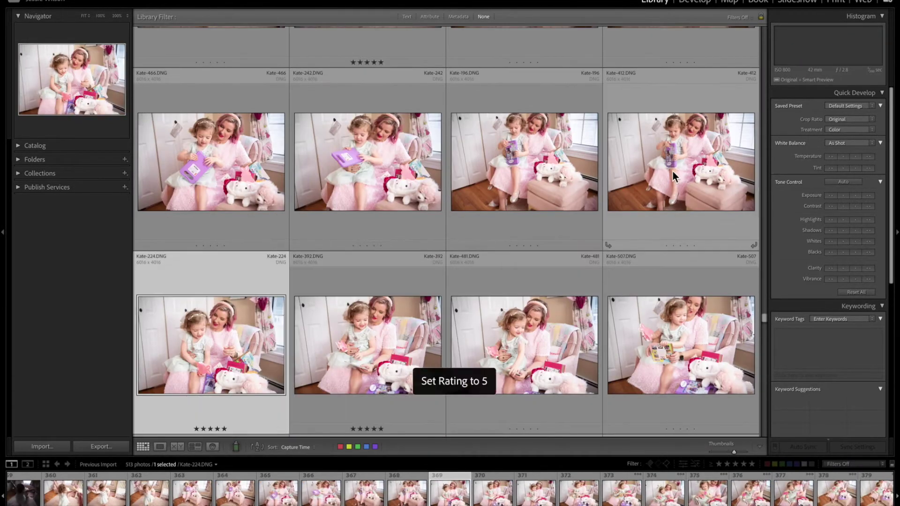
pyautogui.scroll(-3, 683, 313)
pyautogui.click(523, 326)
pyautogui.press('5')
pyautogui.scroll(-2, 523, 326)
pyautogui.scroll(-5, 518, 324)
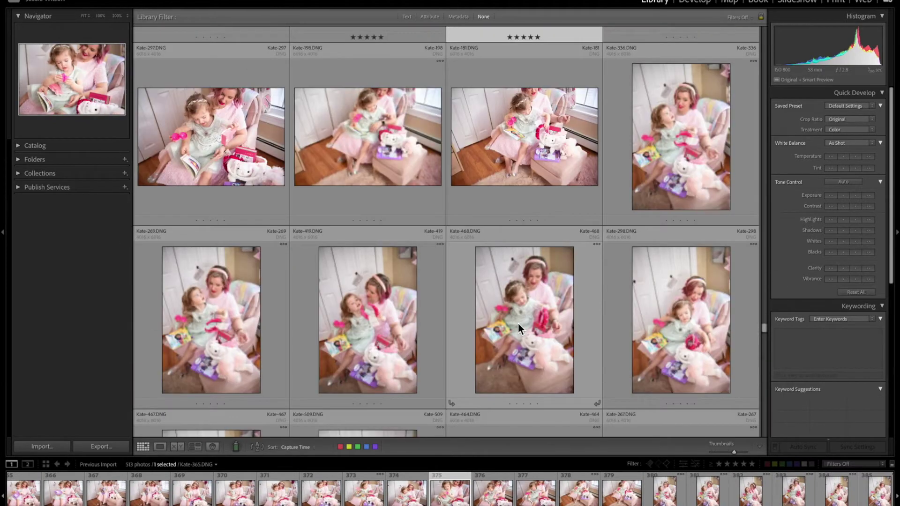
pyautogui.click(373, 286)
pyautogui.press('5')
pyautogui.scroll(-2, 328, 285)
pyautogui.click(253, 284)
pyautogui.scroll(1, 236, 111)
pyautogui.click(236, 112)
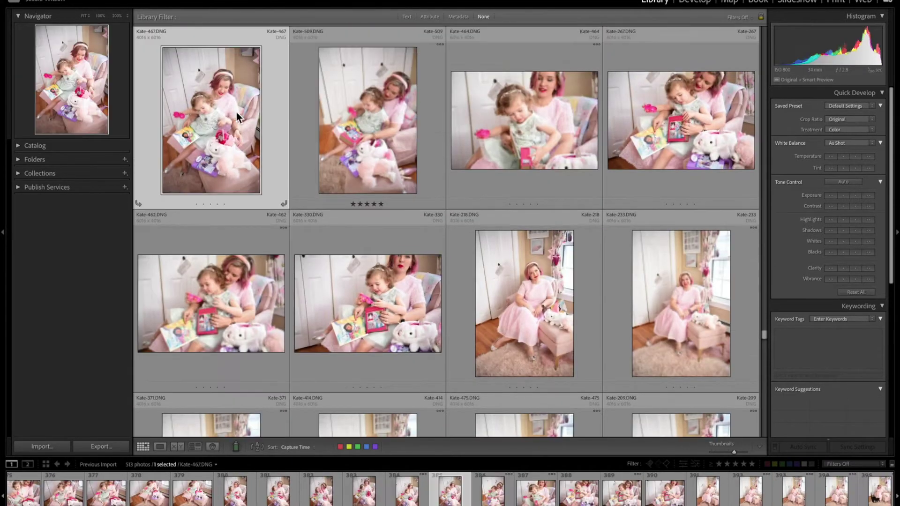
pyautogui.press('5')
pyautogui.click(525, 345)
pyautogui.press('5')
pyautogui.scroll(-2, 525, 344)
pyautogui.scroll(-2, 259, 353)
pyautogui.click(259, 353)
pyautogui.press('5')
pyautogui.scroll(-3, 421, 333)
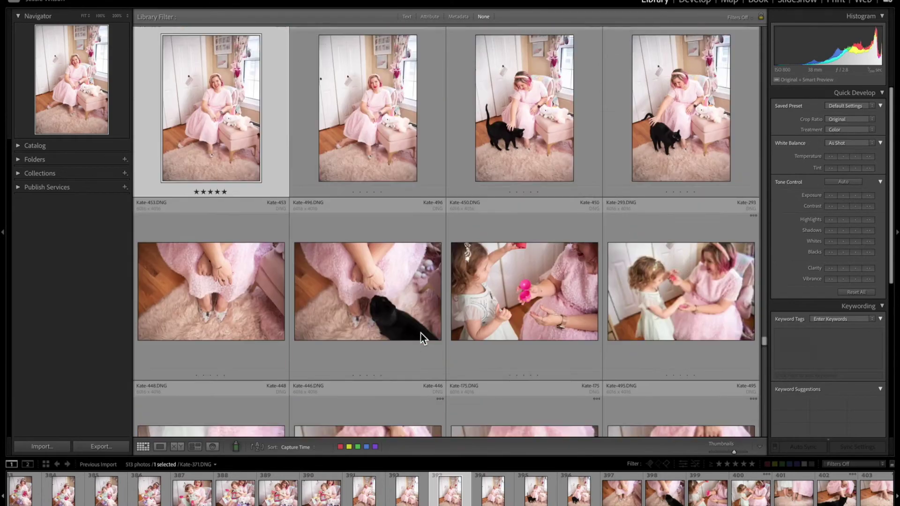
pyautogui.click(713, 287)
pyautogui.press('5')
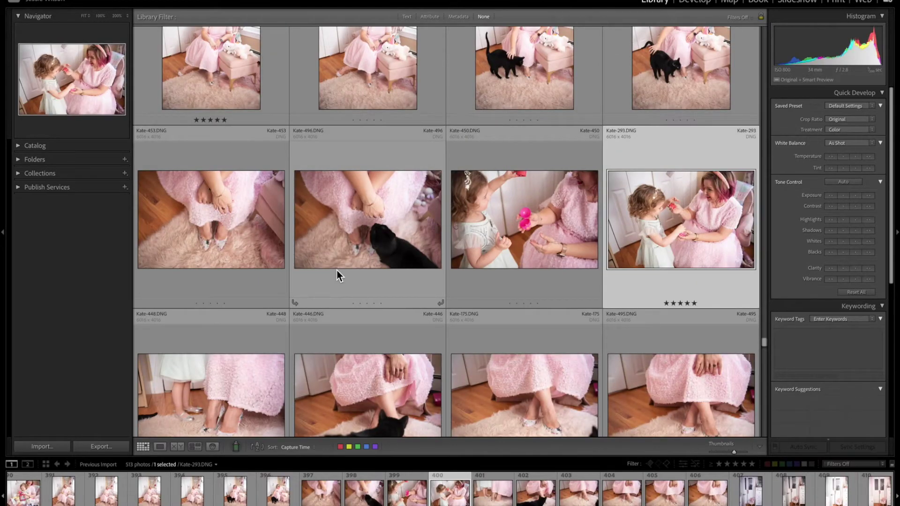
# - Rate the next keepers, including several hug photos, five stars
pyautogui.scroll(-8, 337, 270)
pyautogui.click(533, 241)
pyautogui.press('5')
pyautogui.press('5')
pyautogui.scroll(-2, 609, 249)
pyautogui.click(680, 255)
pyautogui.scroll(-5, 680, 255)
pyautogui.click(315, 362)
pyautogui.press('5')
pyautogui.scroll(-4, 364, 331)
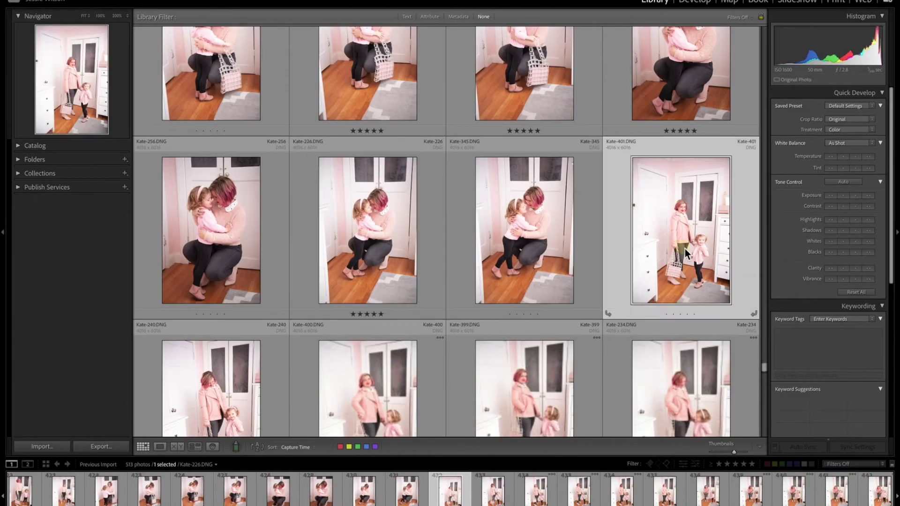
pyautogui.scroll(-3, 686, 253)
pyautogui.click(211, 263)
pyautogui.press('5')
pyautogui.scroll(-5, 512, 308)
pyautogui.click(689, 336)
pyautogui.scroll(-3, 689, 337)
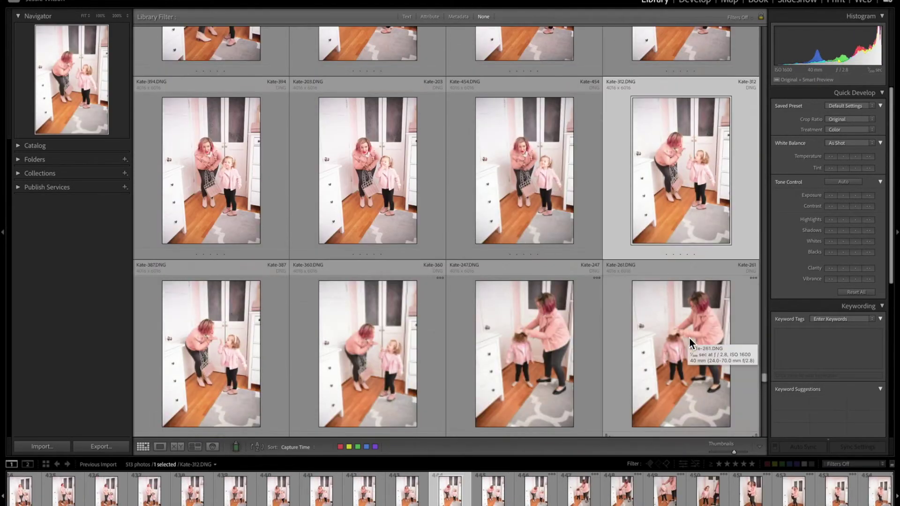
pyautogui.scroll(-3, 368, 348)
pyautogui.scroll(-3, 368, 348)
pyautogui.click(672, 315)
pyautogui.scroll(-2, 576, 358)
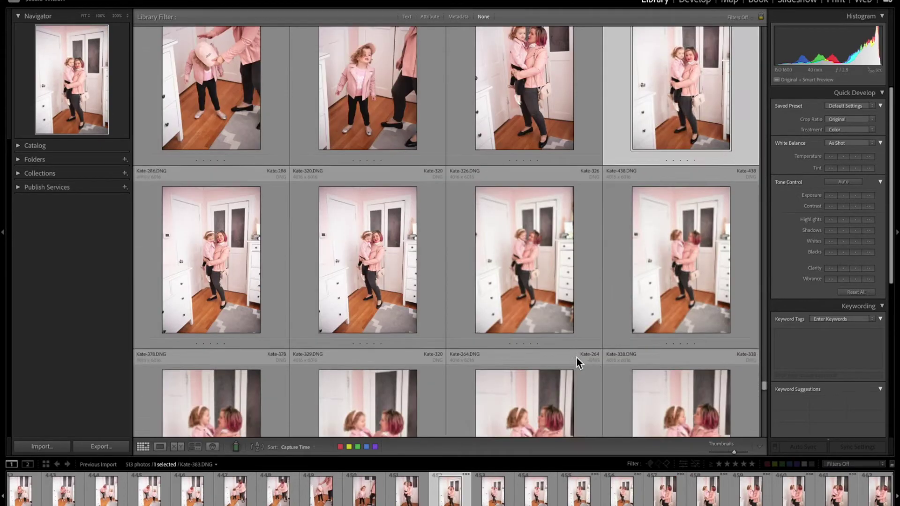
pyautogui.scroll(-2, 576, 358)
pyautogui.click(543, 193)
pyautogui.press('5')
pyautogui.scroll(-3, 524, 339)
pyautogui.click(524, 339)
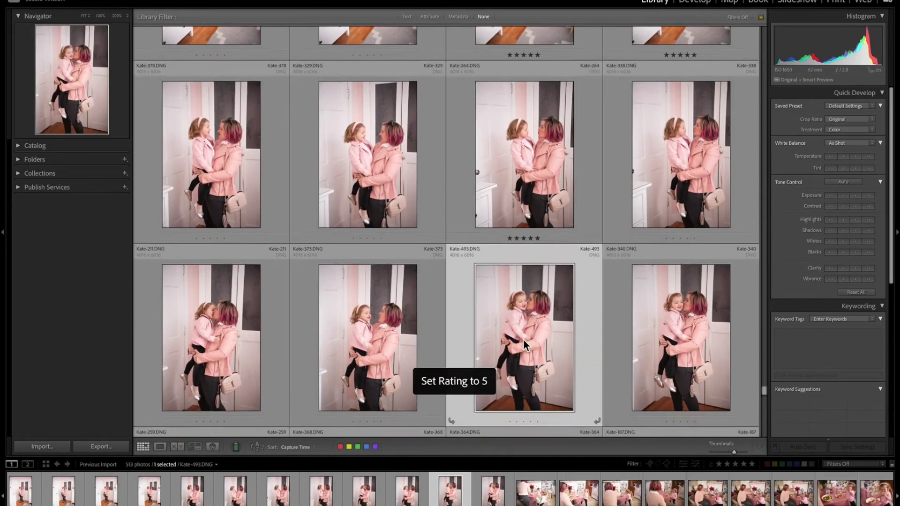
pyautogui.scroll(-5, 524, 339)
# - Rate the dining-table photos and the final-row favourites five stars
pyautogui.click(482, 329)
pyautogui.press('5')
pyautogui.scroll(-2, 563, 316)
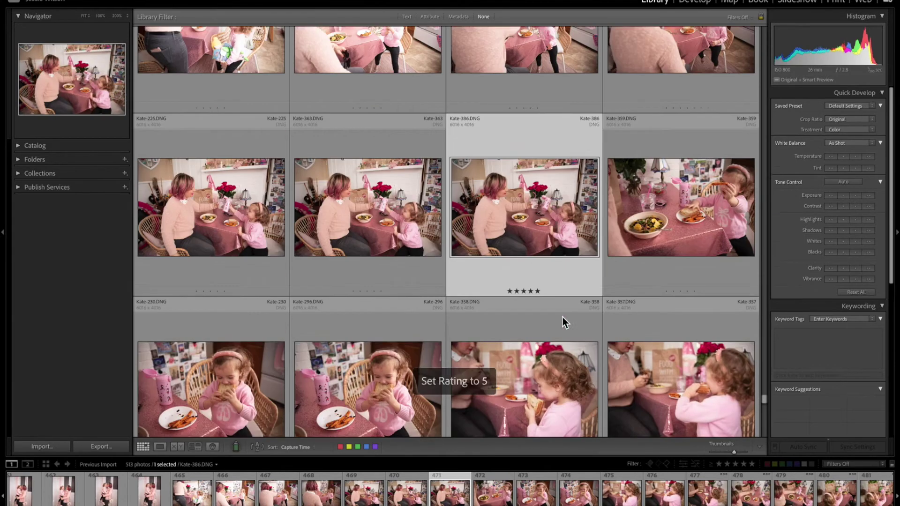
pyautogui.click(515, 343)
pyautogui.press('5')
pyautogui.scroll(-3, 516, 343)
pyautogui.click(343, 367)
pyautogui.press('5')
pyautogui.scroll(-3, 516, 347)
pyautogui.click(516, 347)
pyautogui.press('5')
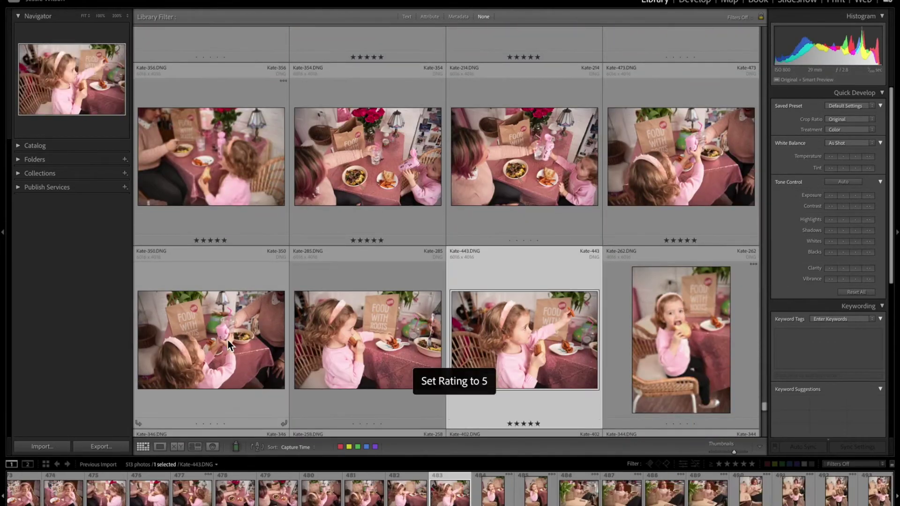
pyautogui.scroll(-3, 229, 345)
pyautogui.click(229, 346)
pyautogui.press('5')
pyautogui.scroll(-5, 401, 322)
pyautogui.click(491, 352)
pyautogui.press('5')
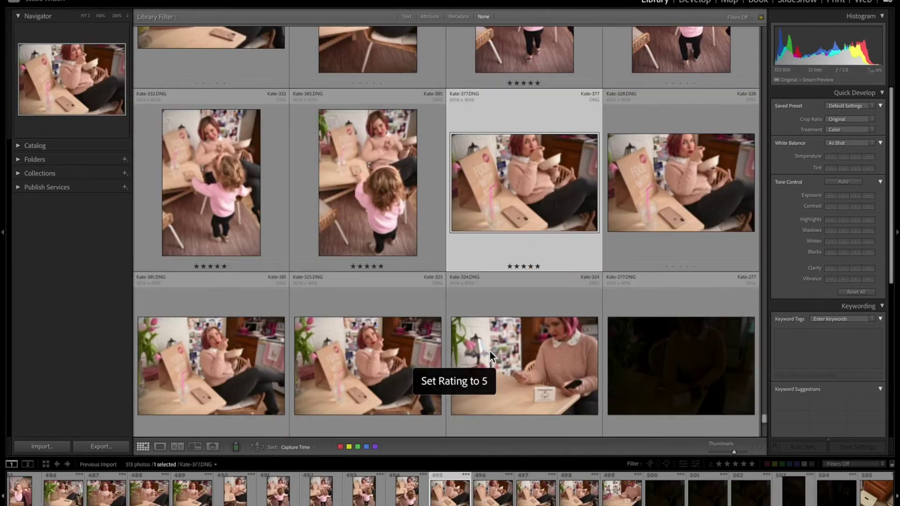
pyautogui.scroll(-10, 513, 358)
pyautogui.click(221, 345)
pyautogui.press('5')
pyautogui.scroll(10, 455, 358)
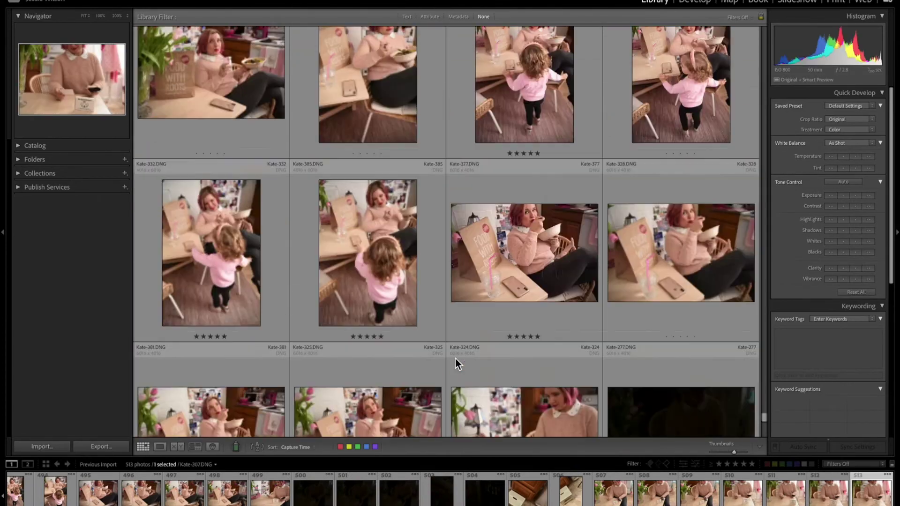
pyautogui.scroll(15, 454, 359)
pyautogui.click(468, 263)
pyautogui.press('5')
# - Rate the last table photo five stars and filter the grid to Rated, showing 165 of 513
pyautogui.scroll(2, 406, 187)
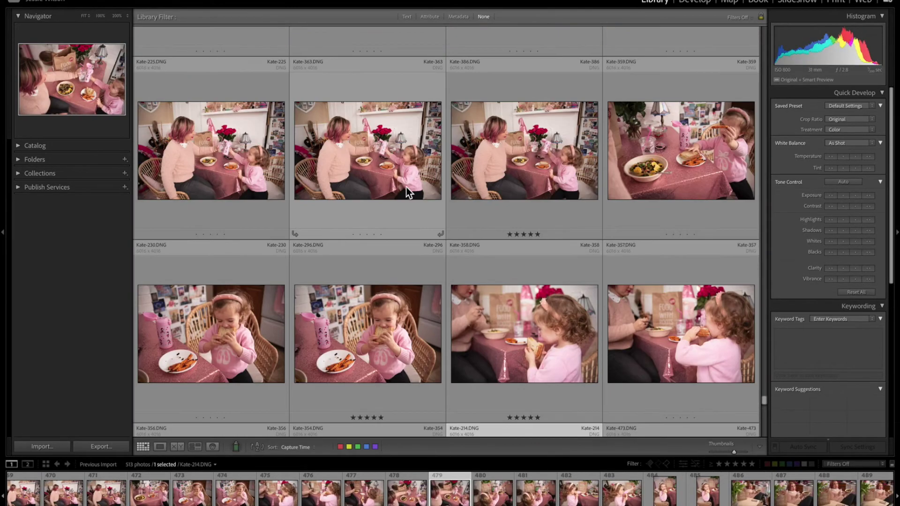
pyautogui.click(629, 215)
pyautogui.press('5')
pyautogui.scroll(-2, 662, 347)
pyautogui.click(854, 464)
pyautogui.click(859, 467)
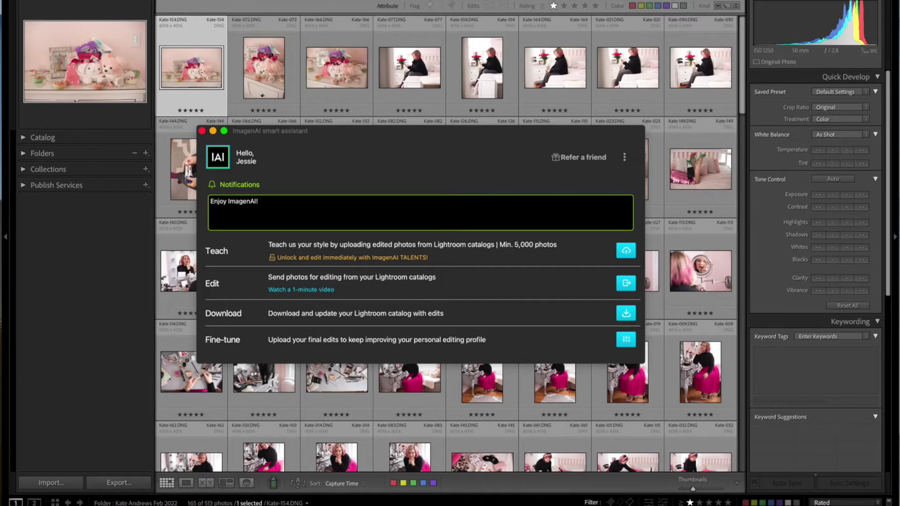
# - Quit Lightroom Classic, confirming the quit and skipping the catalog backup
pyautogui.press('super+q')
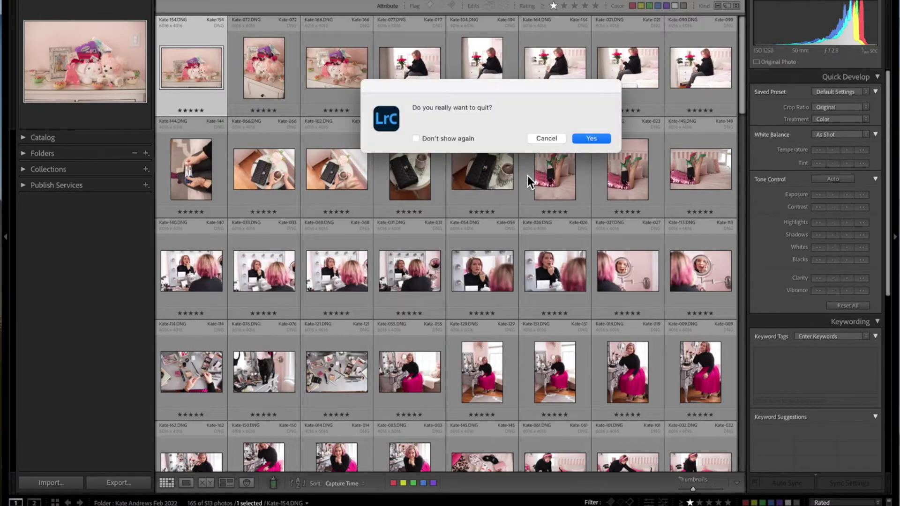
pyautogui.click(587, 139)
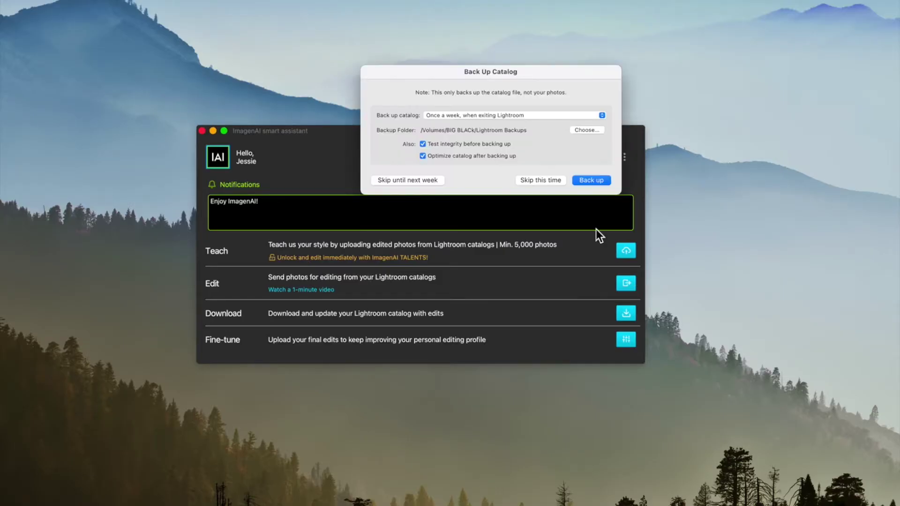
pyautogui.click(551, 183)
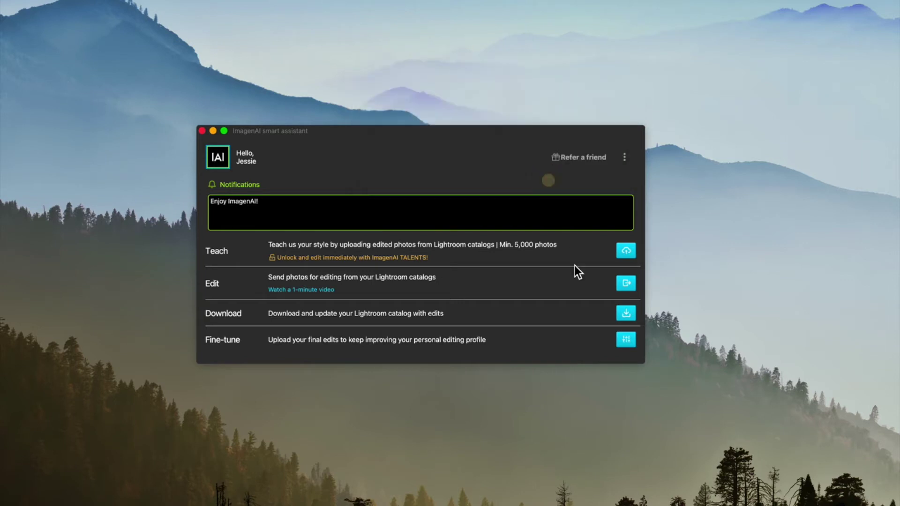
pyautogui.click(626, 284)
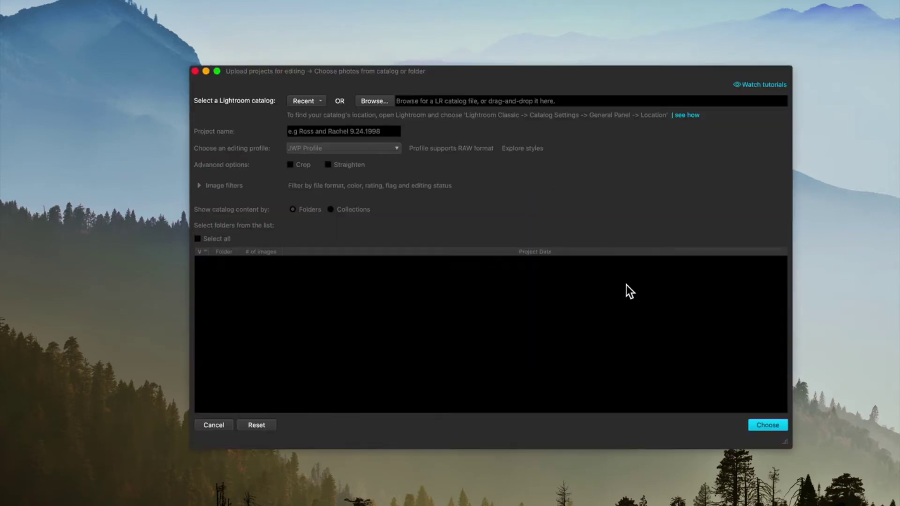
pyautogui.click(316, 103)
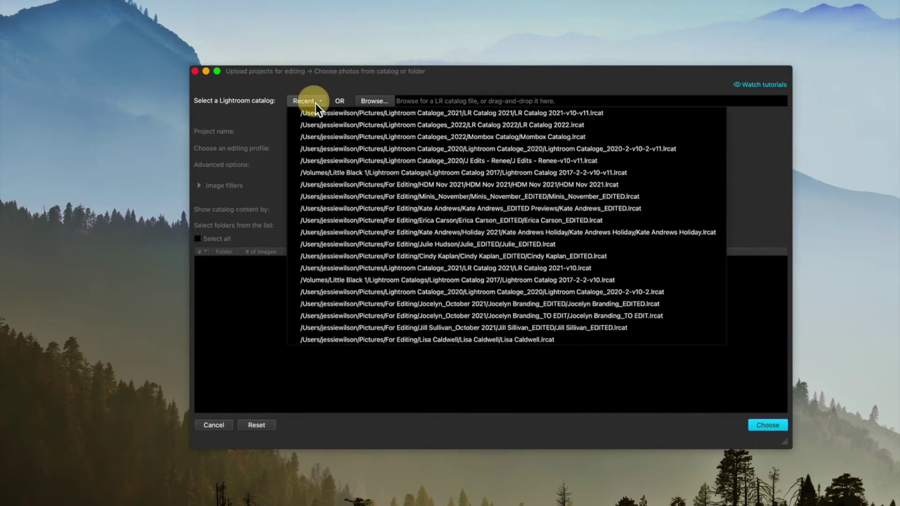
pyautogui.click(328, 111)
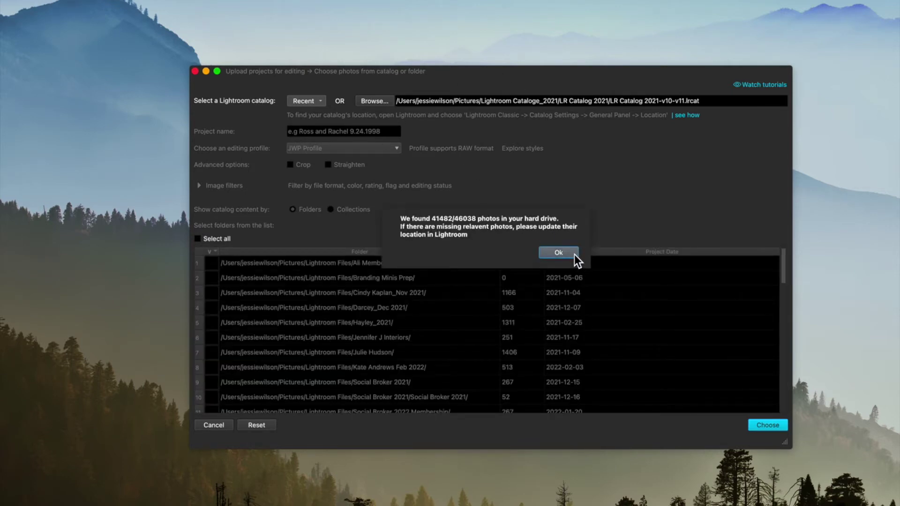
pyautogui.click(574, 253)
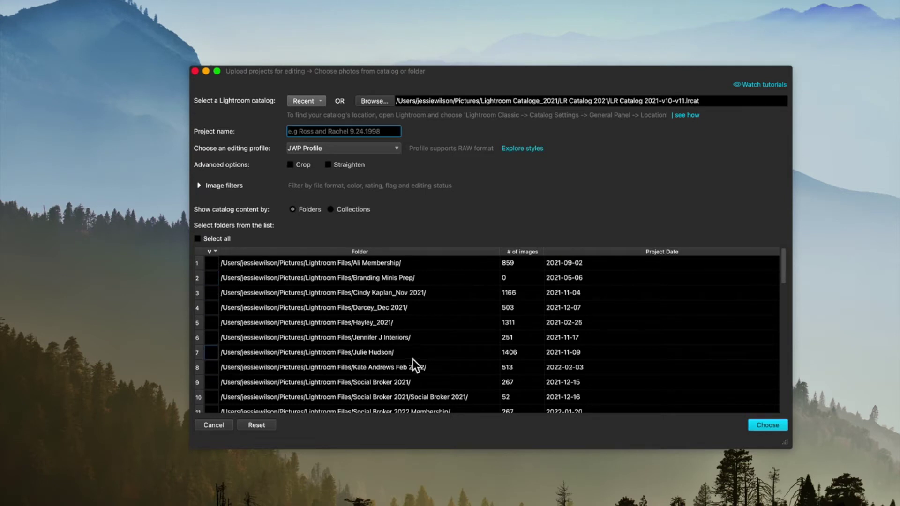
pyautogui.click(218, 366)
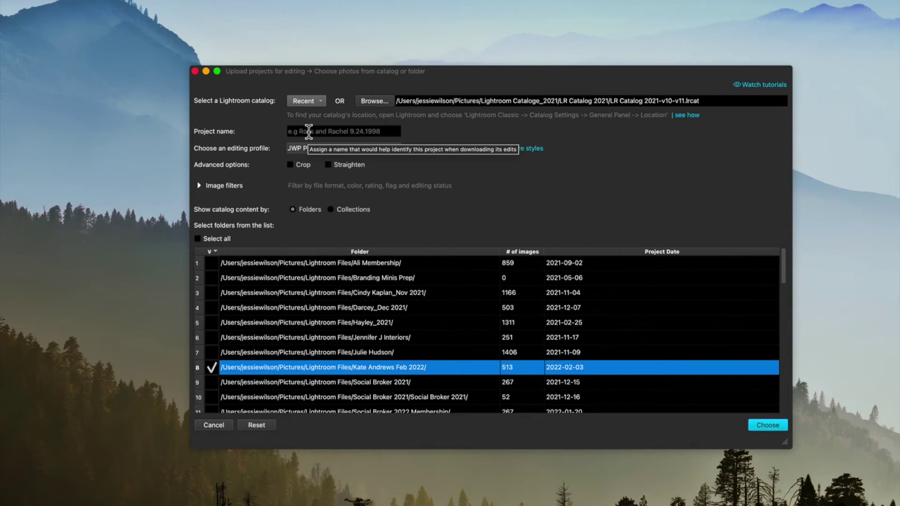
pyautogui.click(309, 132)
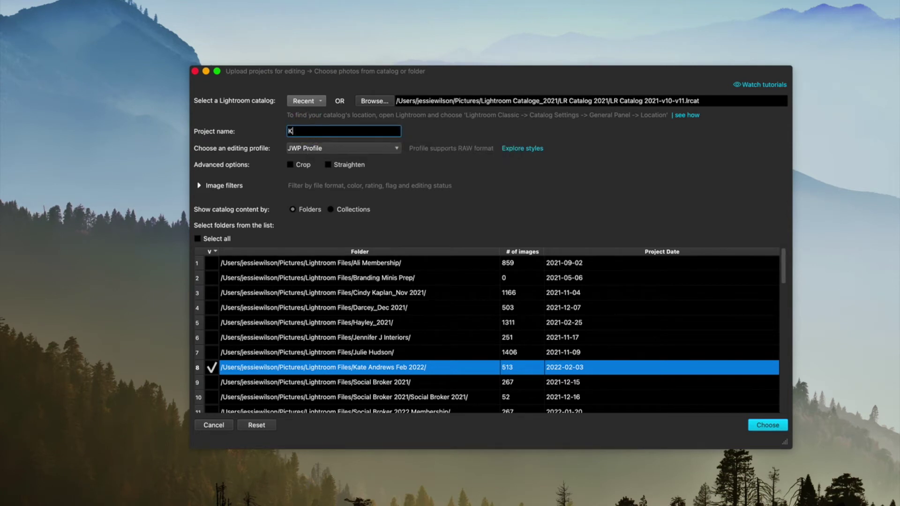
pyautogui.click(382, 151)
pyautogui.click(403, 171)
pyautogui.click(329, 166)
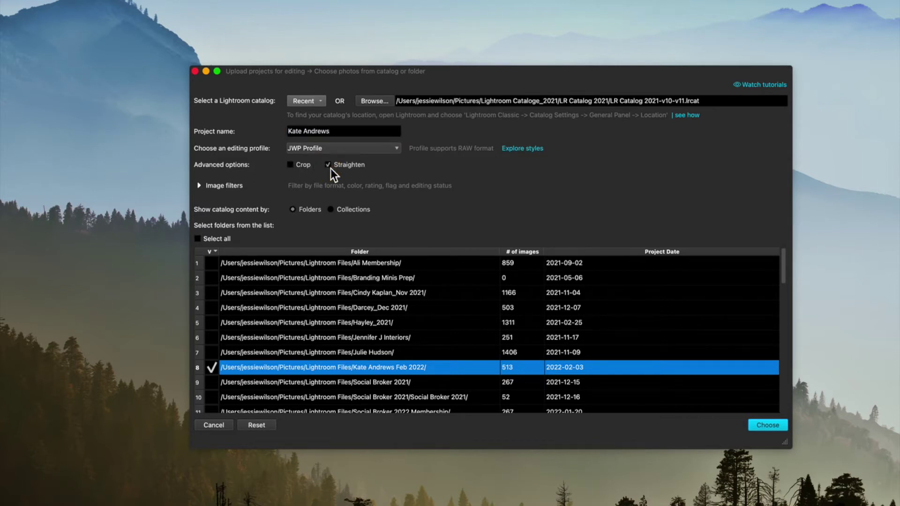
# - Exclude unrated, 1-star, 2-star and 4-star photos in the Image filters
pyautogui.click(201, 187)
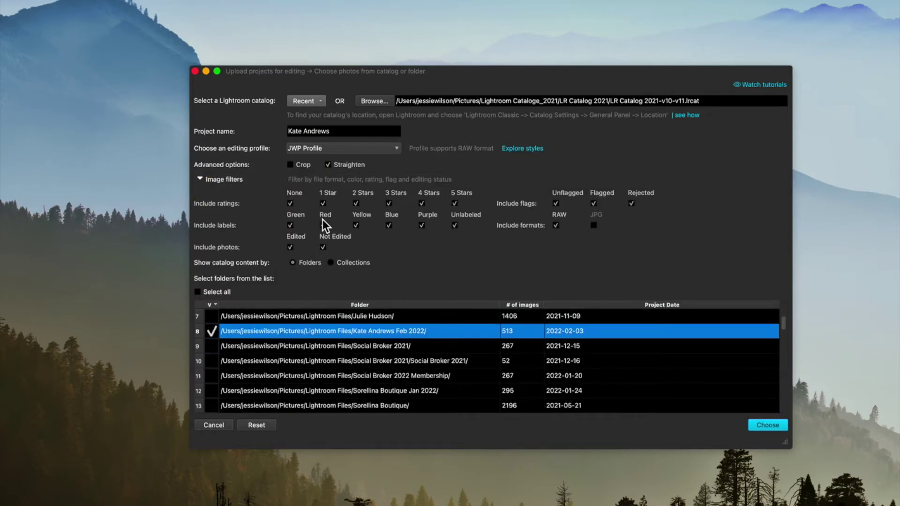
pyautogui.click(290, 204)
pyautogui.click(323, 203)
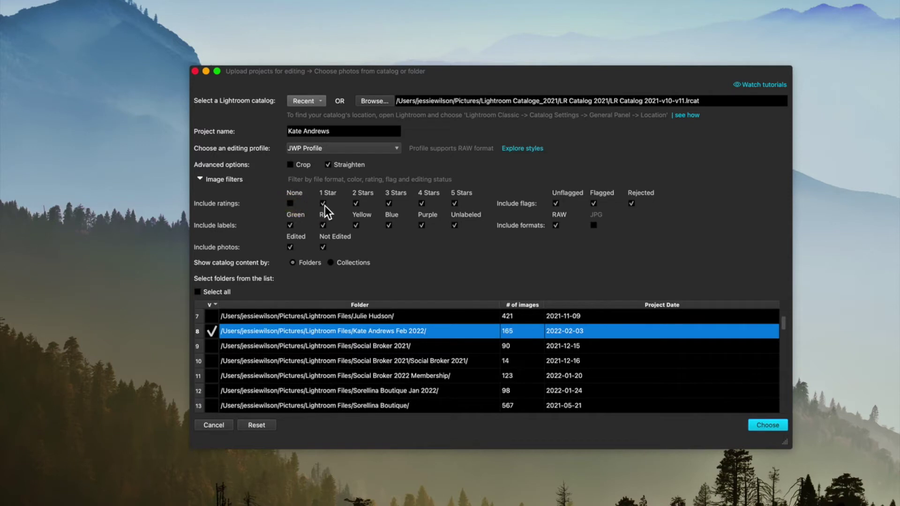
pyautogui.click(356, 204)
pyautogui.click(421, 203)
# - Exclude 3-star photos, confirm the folder settings, and dismiss the duplicate-name alert
pyautogui.click(389, 204)
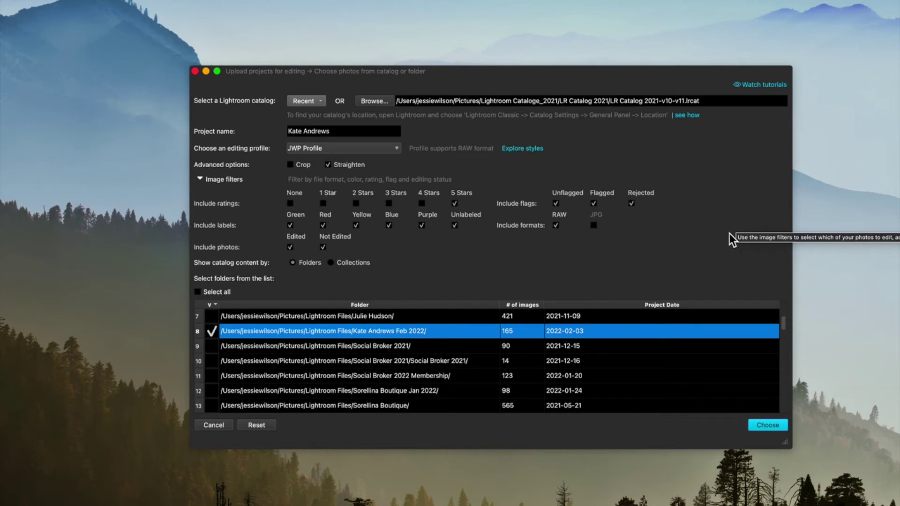
pyautogui.click(771, 429)
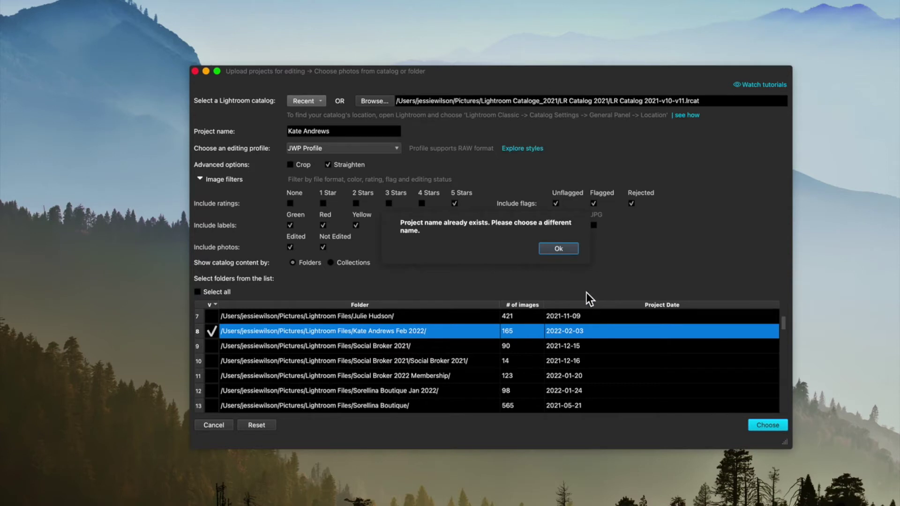
pyautogui.click(568, 251)
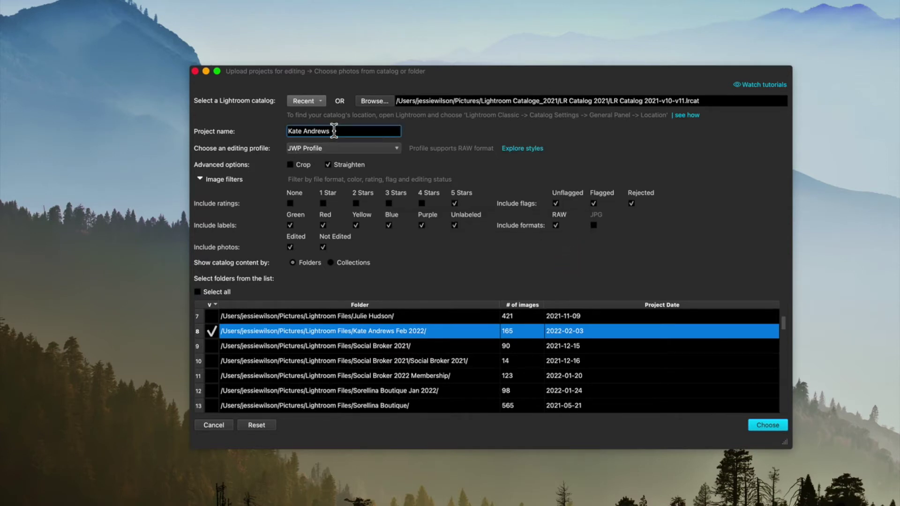
pyautogui.write('_feb 2022')
pyautogui.click(333, 132)
pyautogui.press('Delete')
pyautogui.write('F')
pyautogui.click(768, 425)
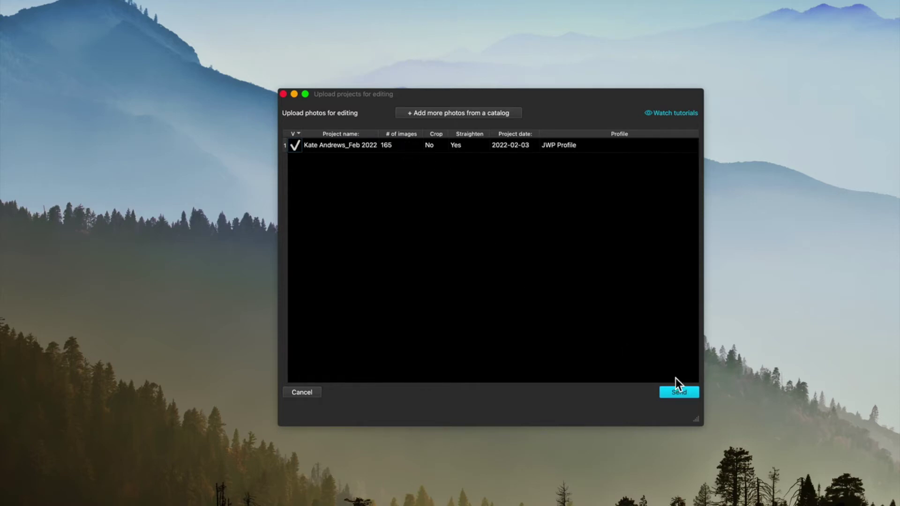
pyautogui.click(673, 394)
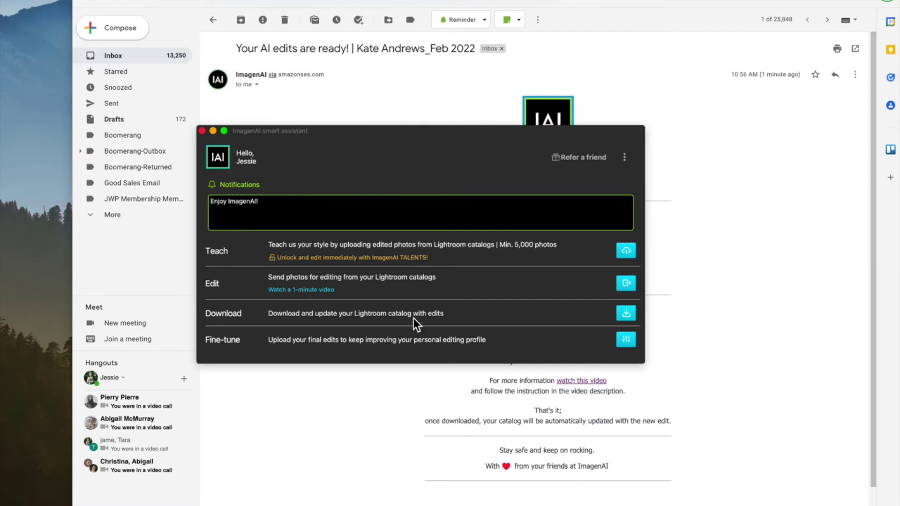
pyautogui.click(623, 316)
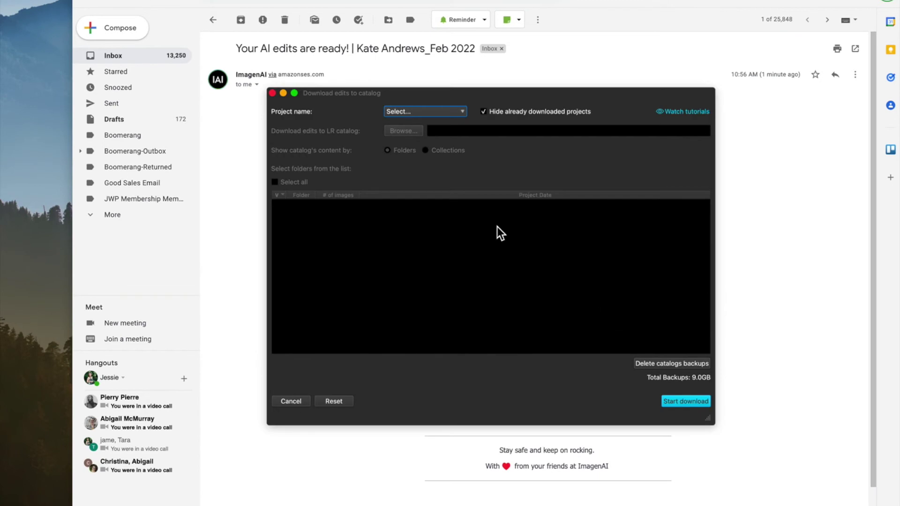
pyautogui.click(424, 112)
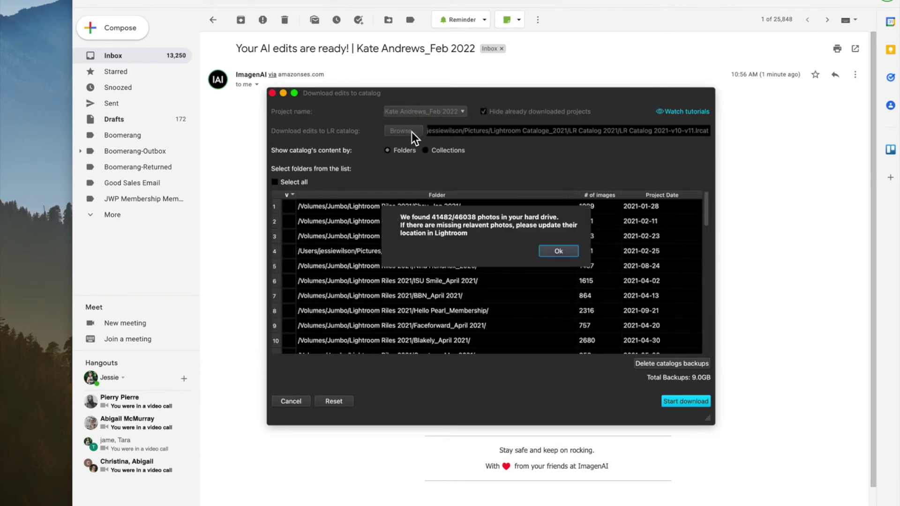
pyautogui.click(558, 250)
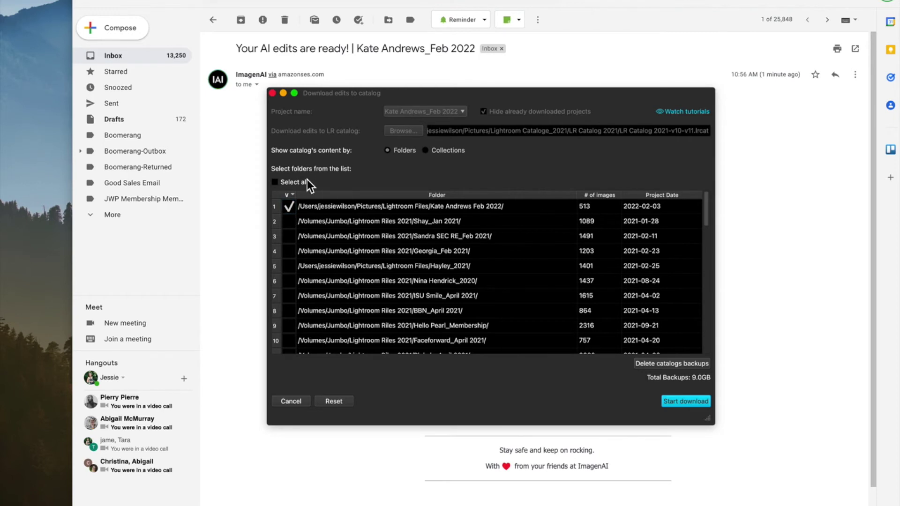
pyautogui.click(705, 402)
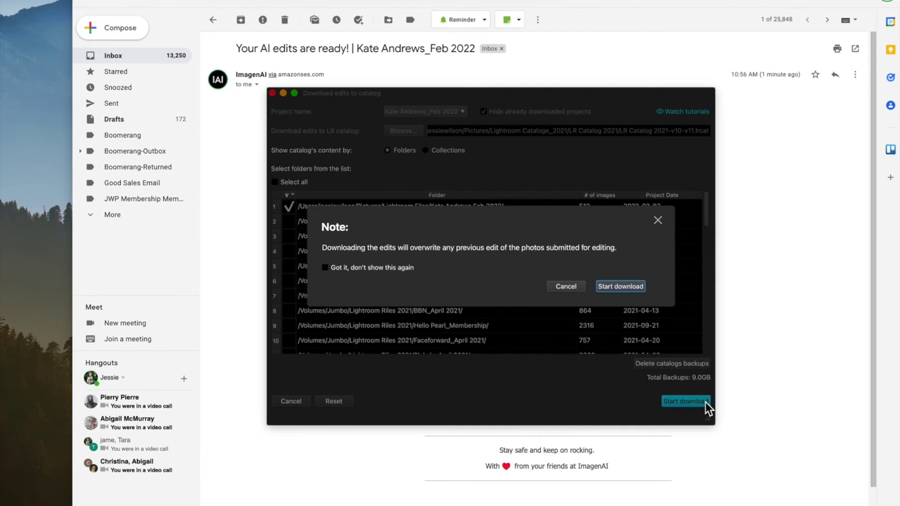
pyautogui.click(620, 287)
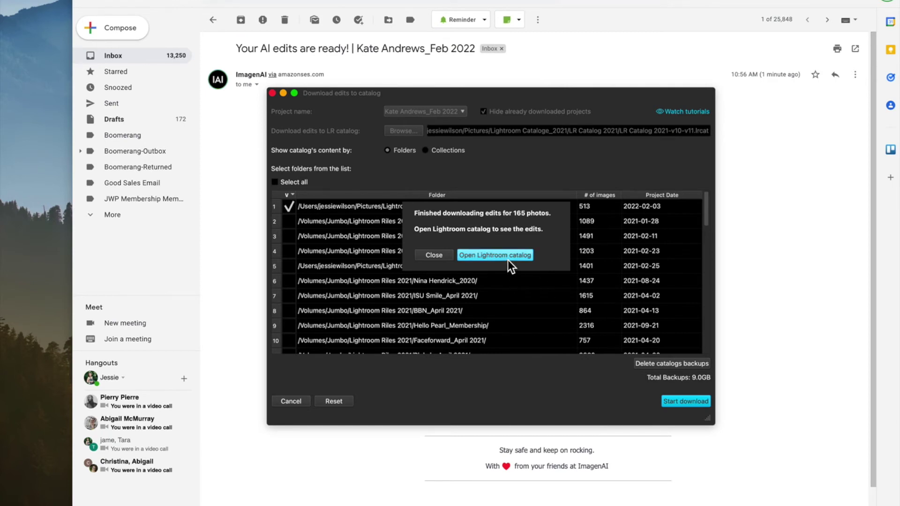
pyautogui.click(508, 258)
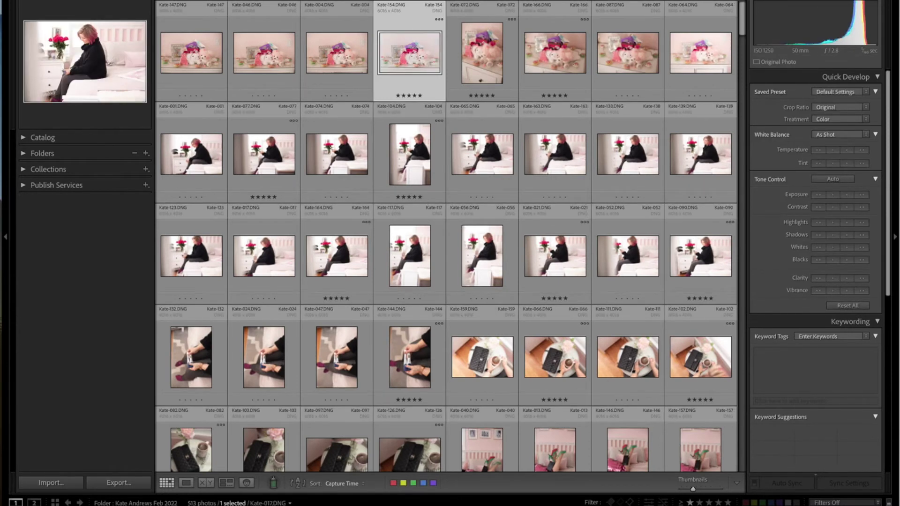
# - Filter the Library grid to show only the 165 rated photos
pyautogui.click(832, 503)
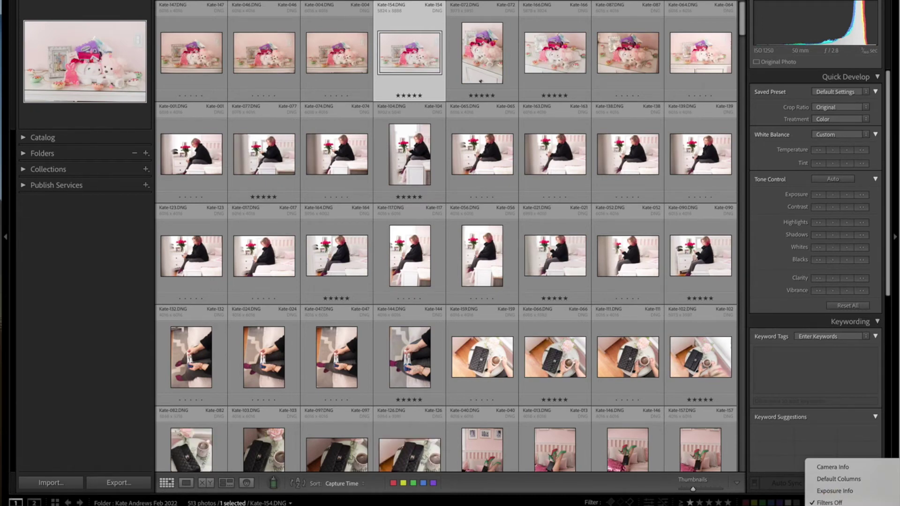
pyautogui.click(830, 505)
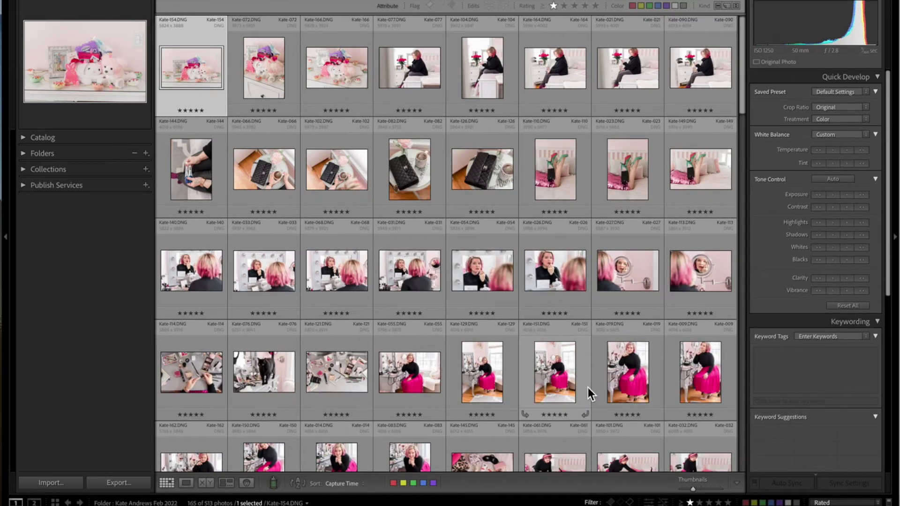
pyautogui.scroll(-3, 588, 387)
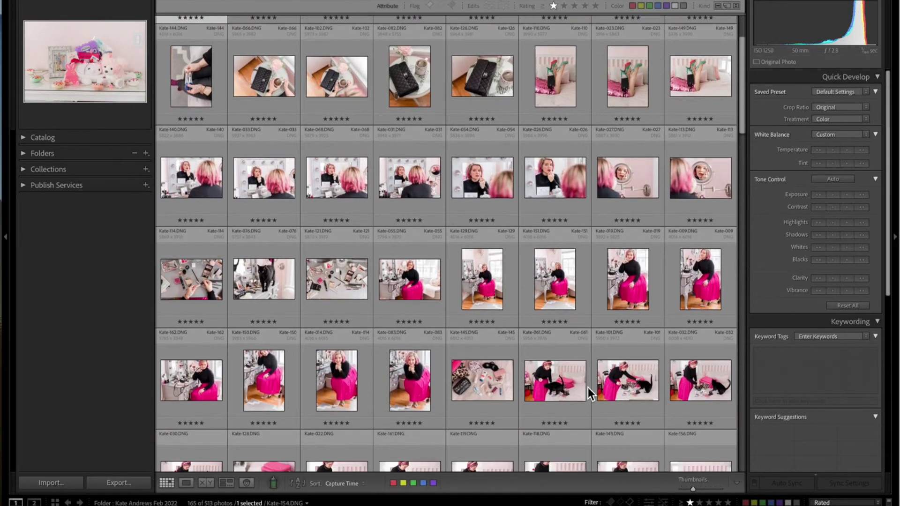
pyautogui.scroll(-1, 588, 388)
pyautogui.scroll(4, 588, 387)
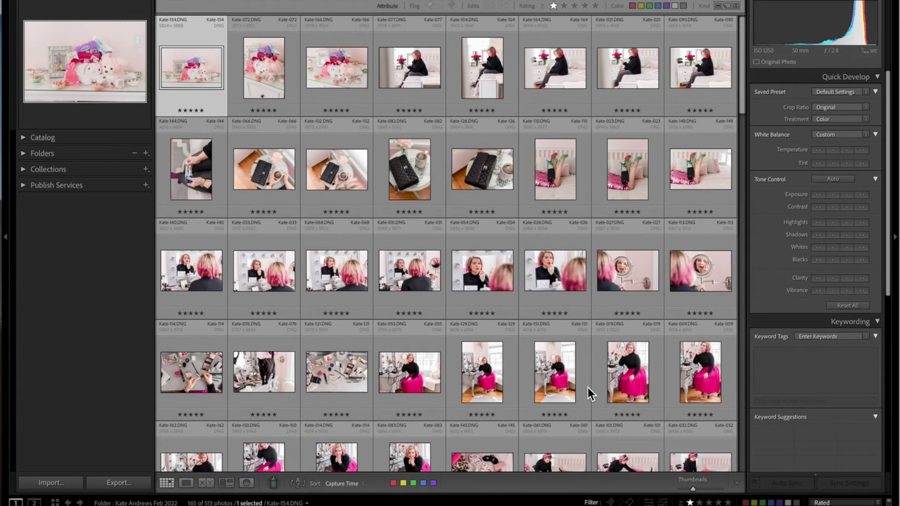
# - Select Kate-061, the woman with the black cat, in the grid
pyautogui.moveTo(587, 387)
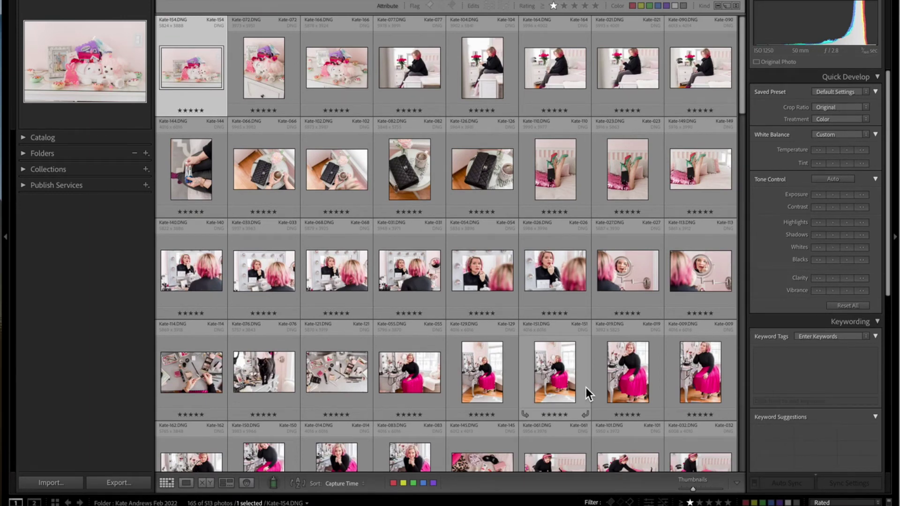
pyautogui.scroll(-2, 586, 388)
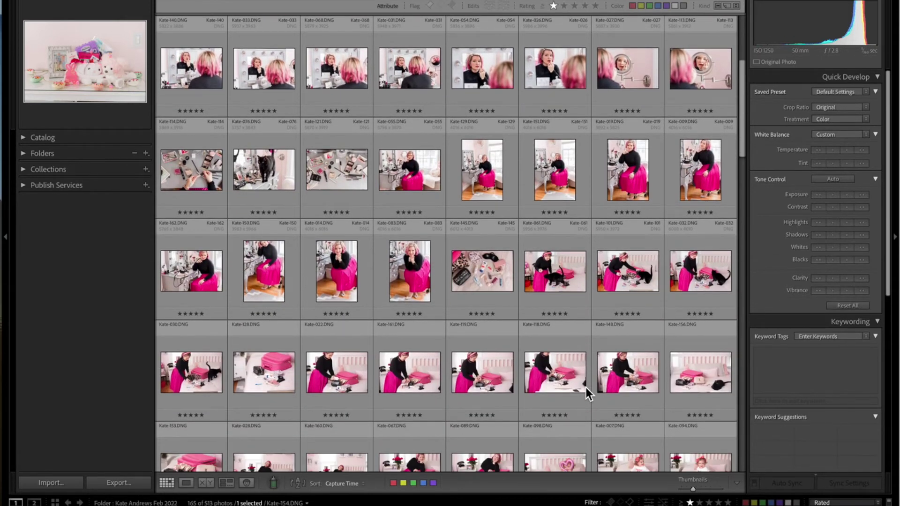
pyautogui.moveTo(565, 294)
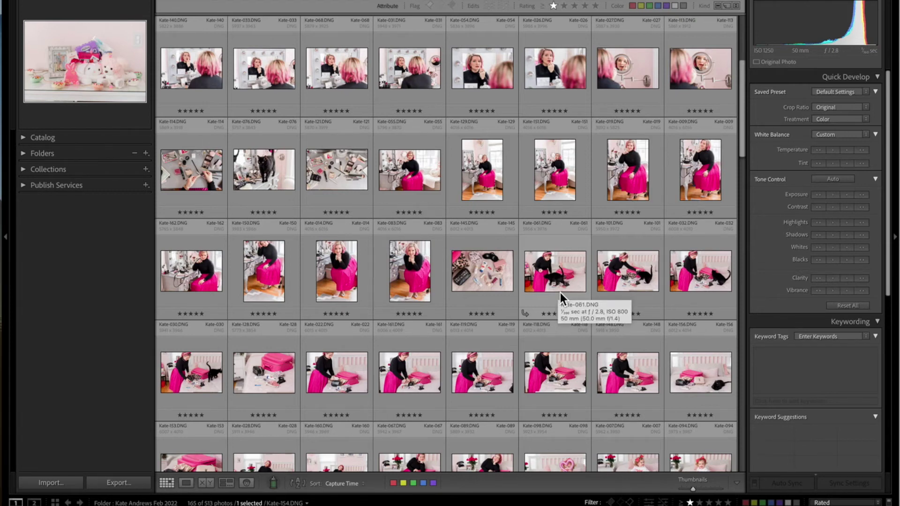
pyautogui.scroll(-2, 561, 293)
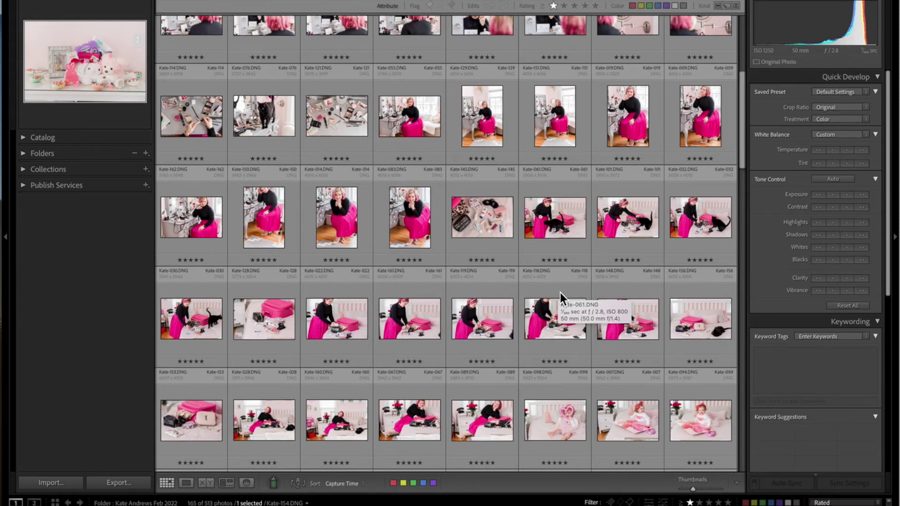
pyautogui.scroll(-3, 561, 292)
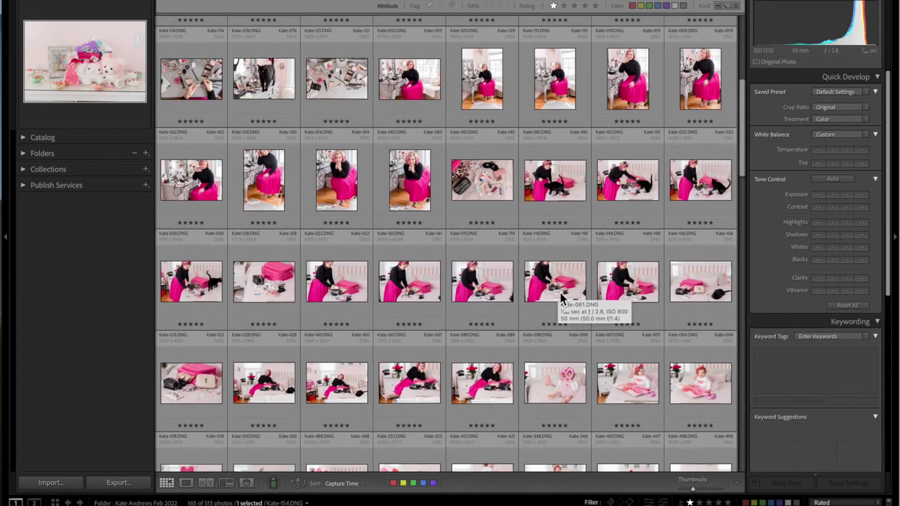
pyautogui.scroll(10, 560, 293)
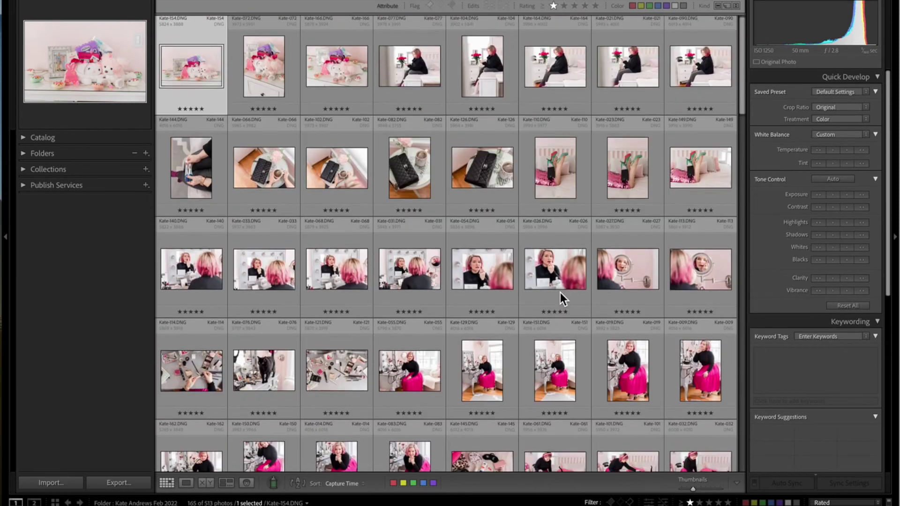
pyautogui.scroll(-5, 560, 293)
pyautogui.click(561, 293)
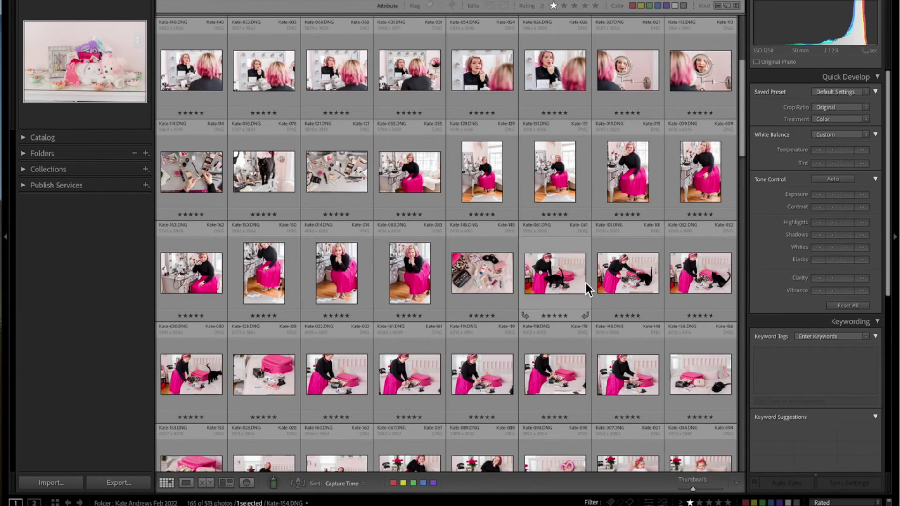
# - Open Kate-061 in Develop with Presets collapsed and a side-by-side Before & After view
pyautogui.click(193, 486)
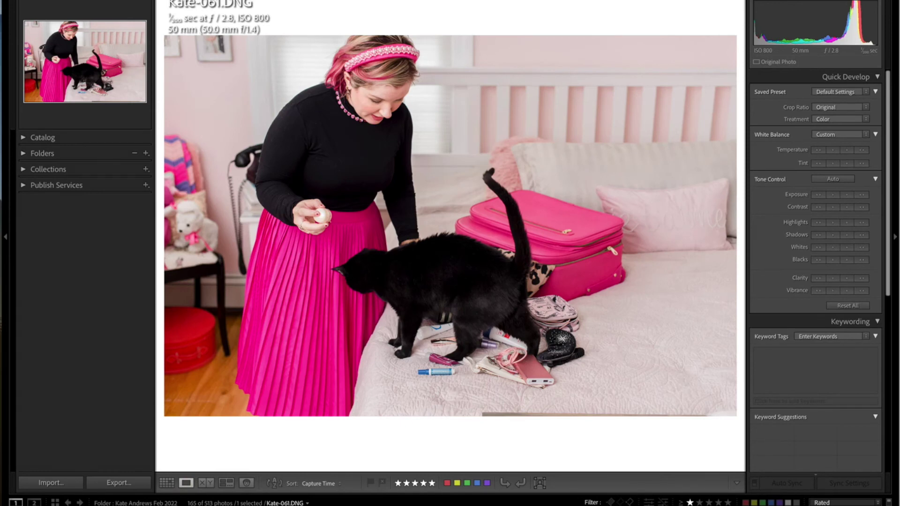
pyautogui.press('d')
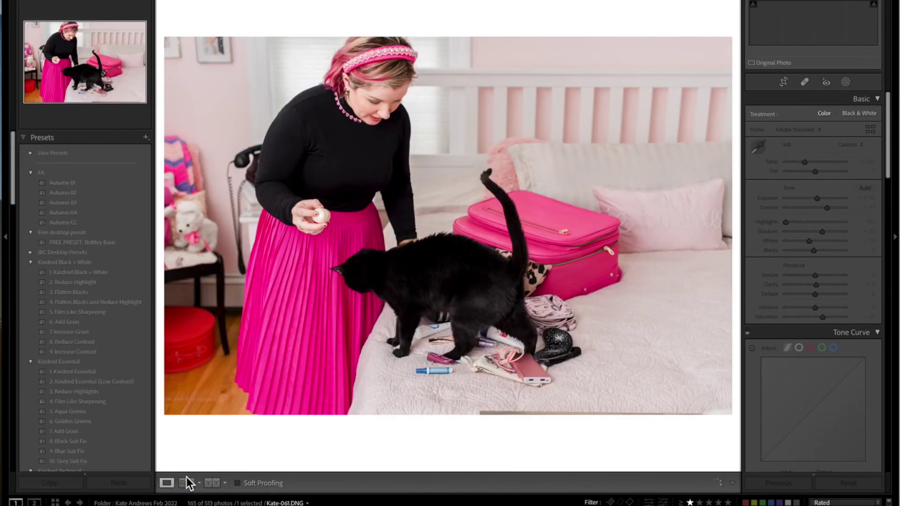
pyautogui.click(25, 139)
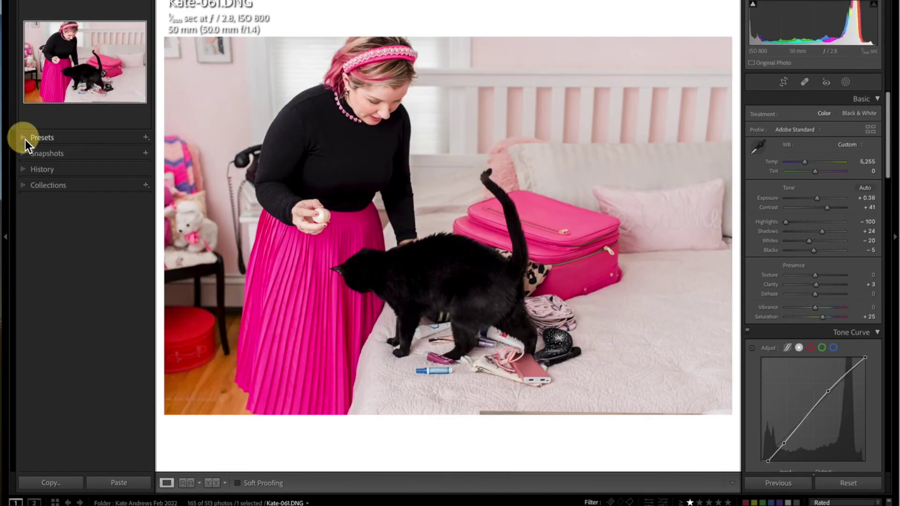
pyautogui.click(187, 484)
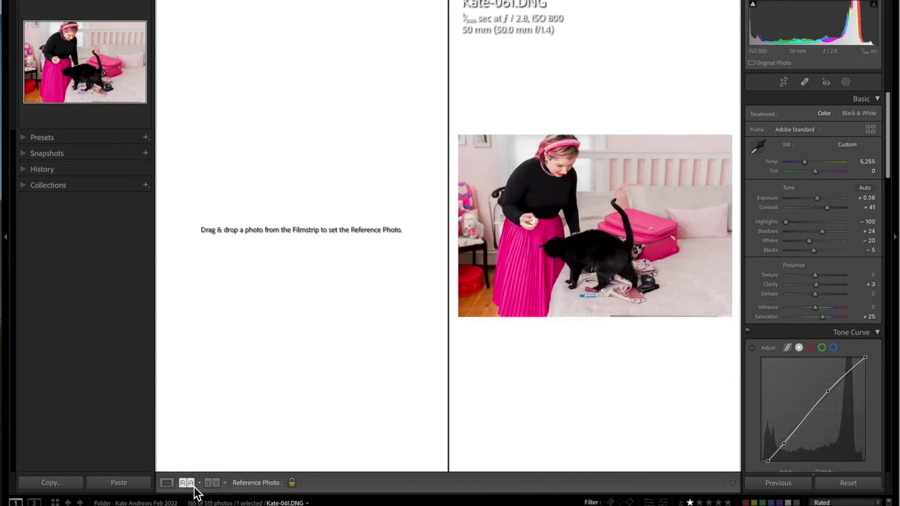
pyautogui.click(212, 482)
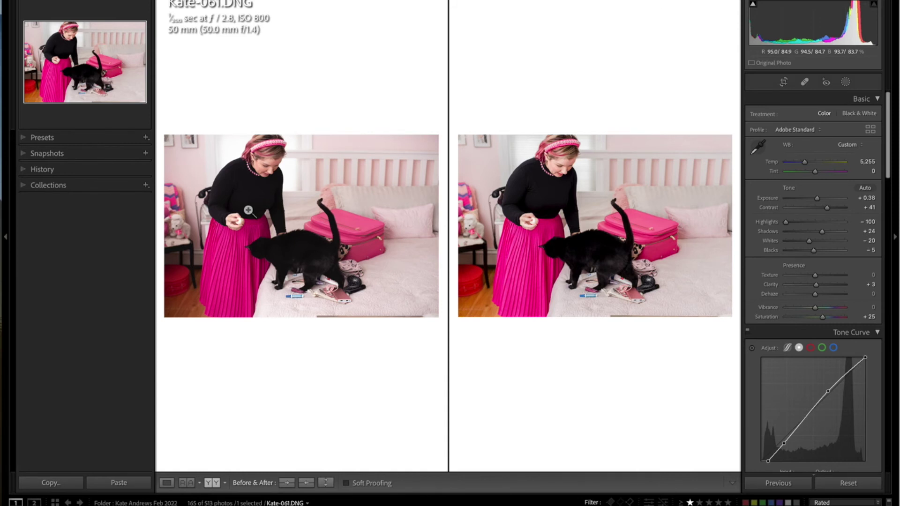
# - Step through Kate-162, Kate-194, Kate-243 and Kate-245 to Kate-258 in before/after view
pyautogui.press('Right')
pyautogui.press('Right')
pyautogui.press('Right')
pyautogui.press('Right')
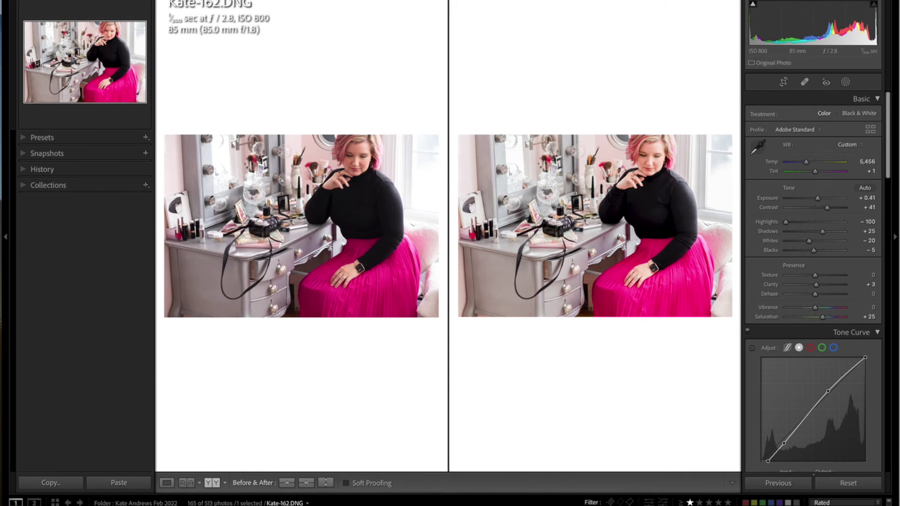
pyautogui.press('Right')
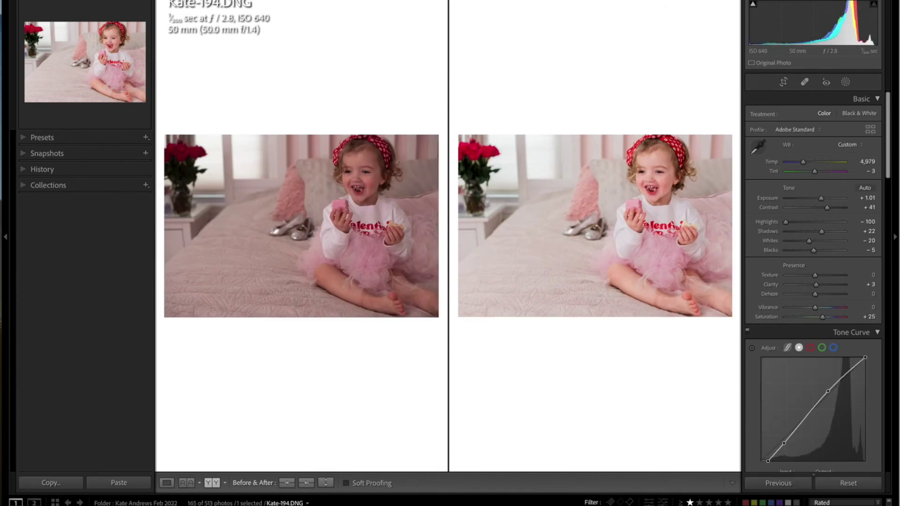
pyautogui.press('Right')
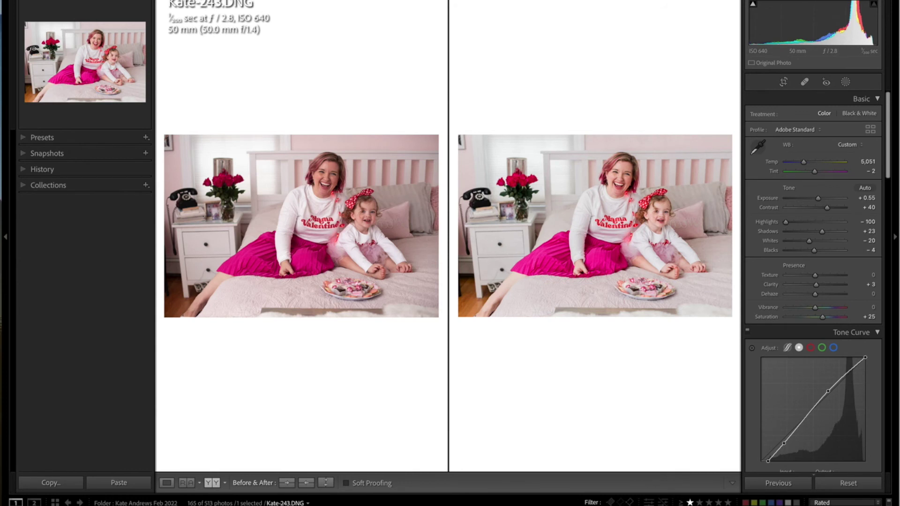
pyautogui.press('Left')
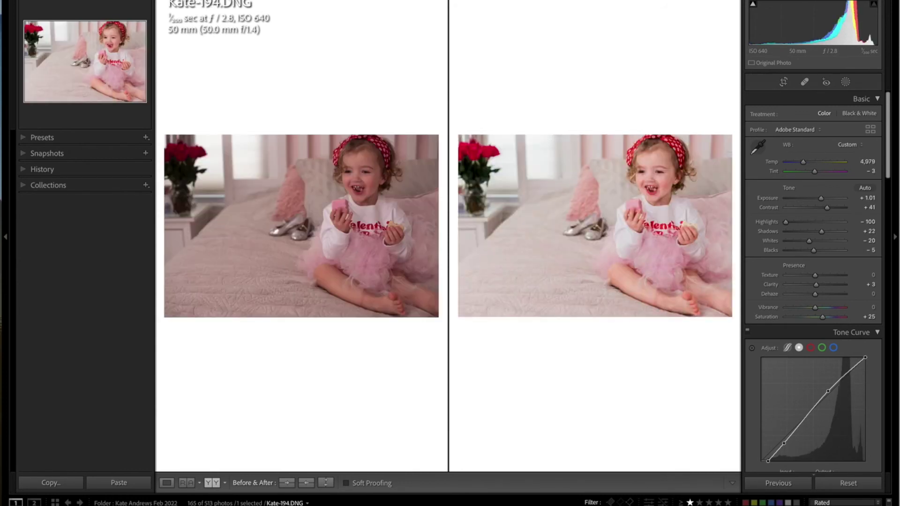
pyautogui.press('Right')
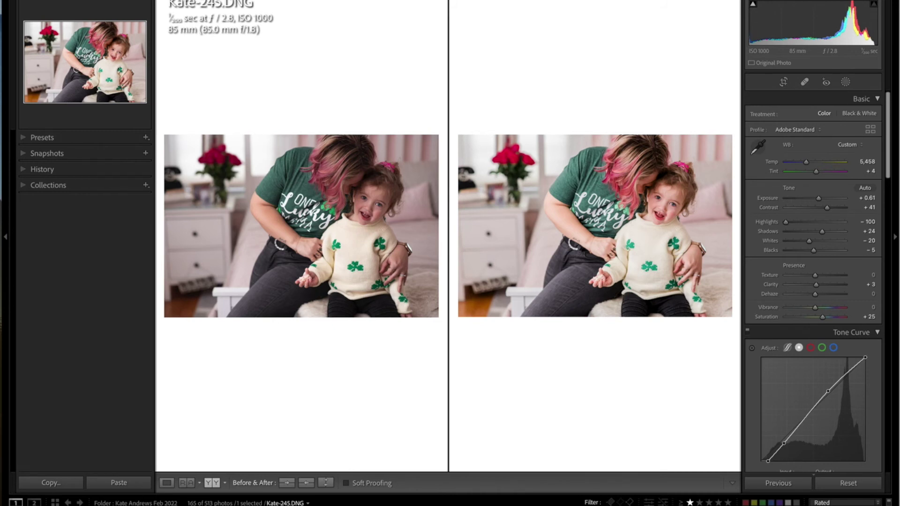
pyautogui.press('Right')
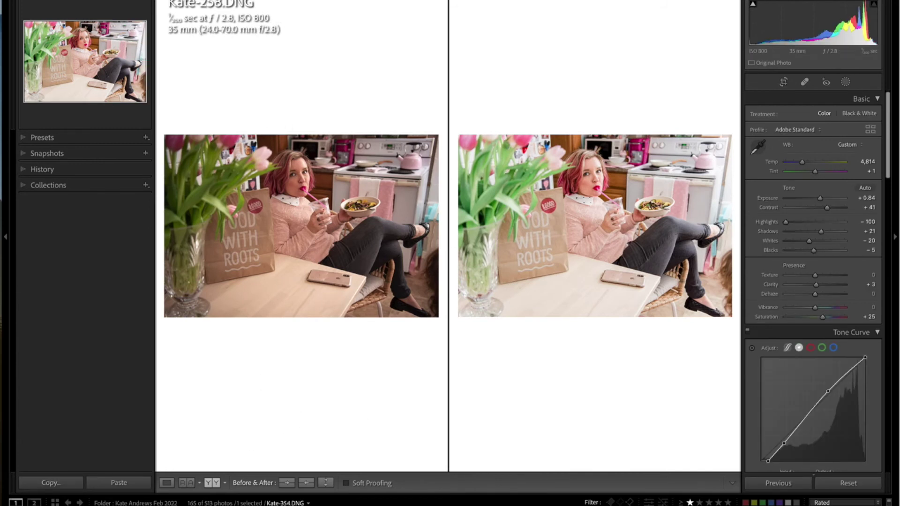
# - Switch to Reference View and set Kate-028 as the reference photo
pyautogui.click(187, 483)
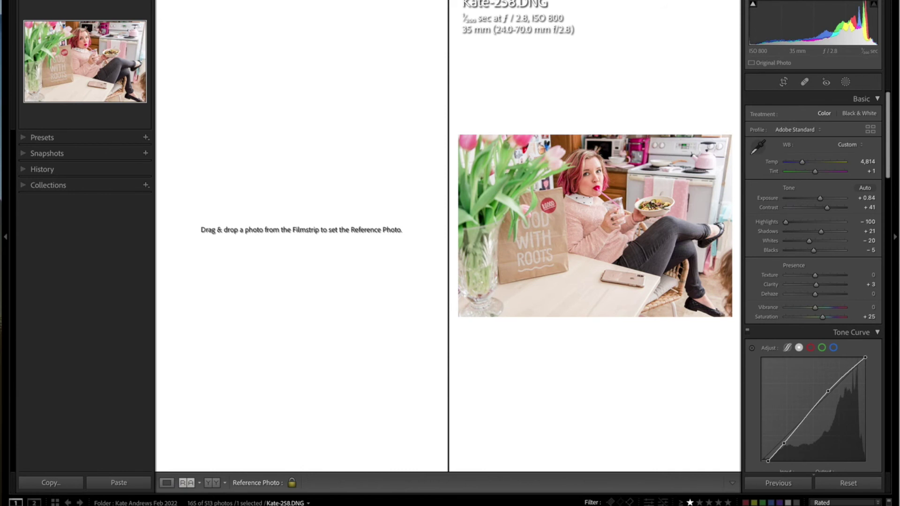
pyautogui.press('Right')
pyautogui.moveTo(91, 482); pyautogui.dragTo(235, 124)
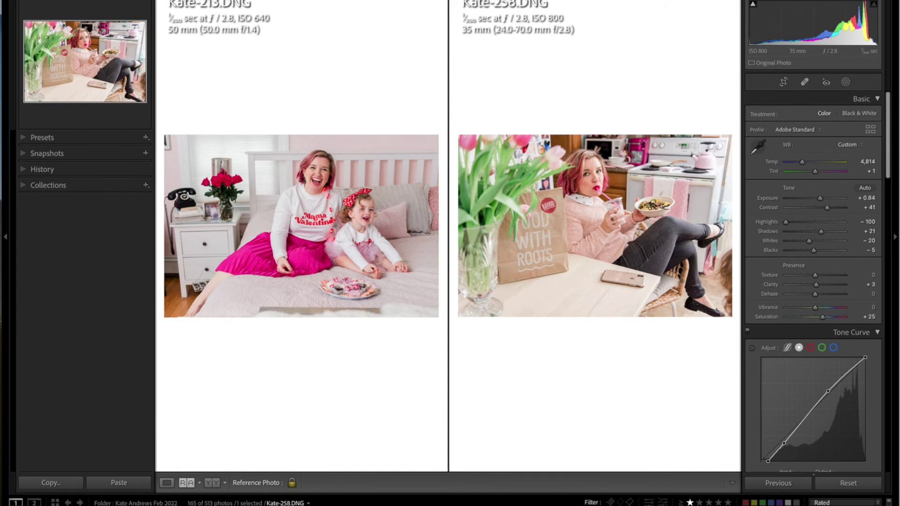
pyautogui.moveTo(3, 281); pyautogui.dragTo(282, 264)
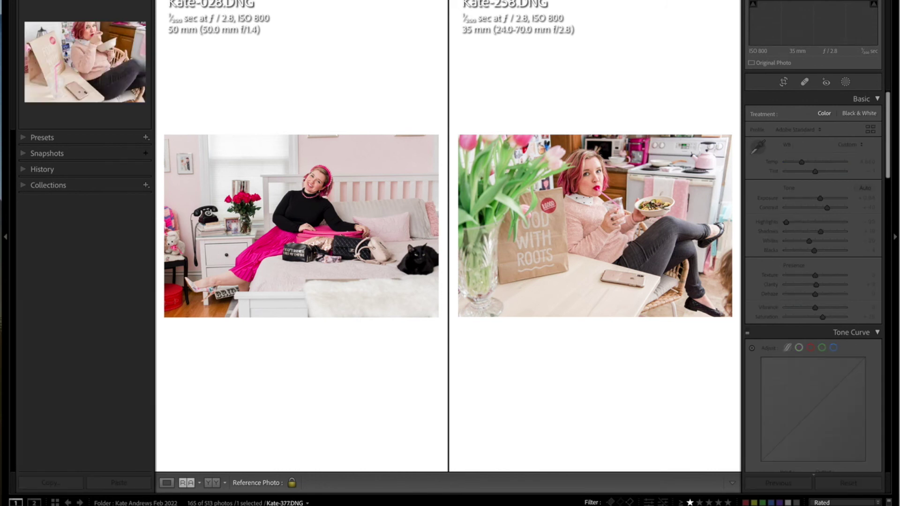
# - Step through Kate-473, Kate-326, Kate-332 and Kate-385 to Kate-224 against the reference
pyautogui.press('Right')
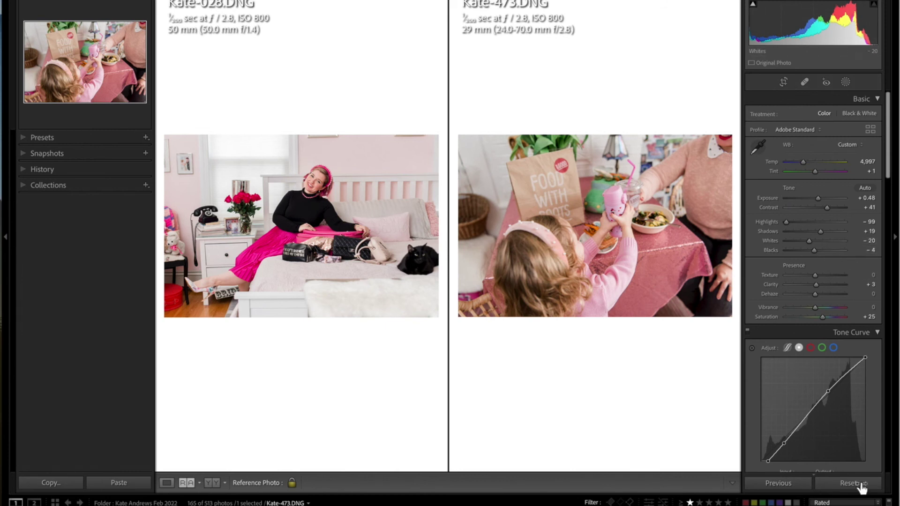
pyautogui.press('Left')
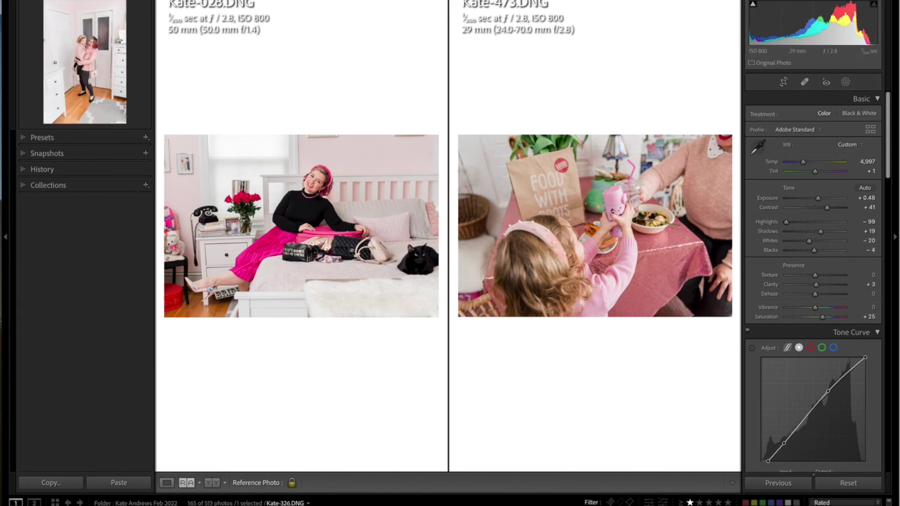
pyautogui.press('Right')
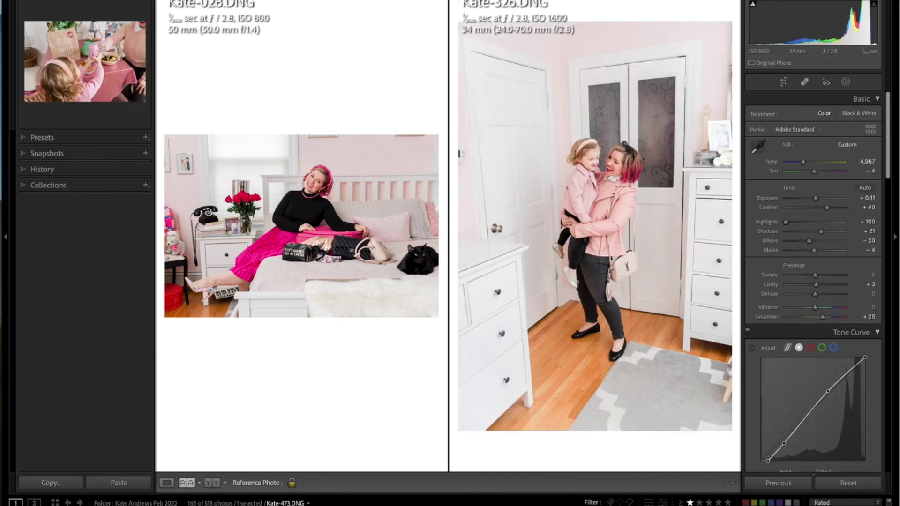
pyautogui.press('Right')
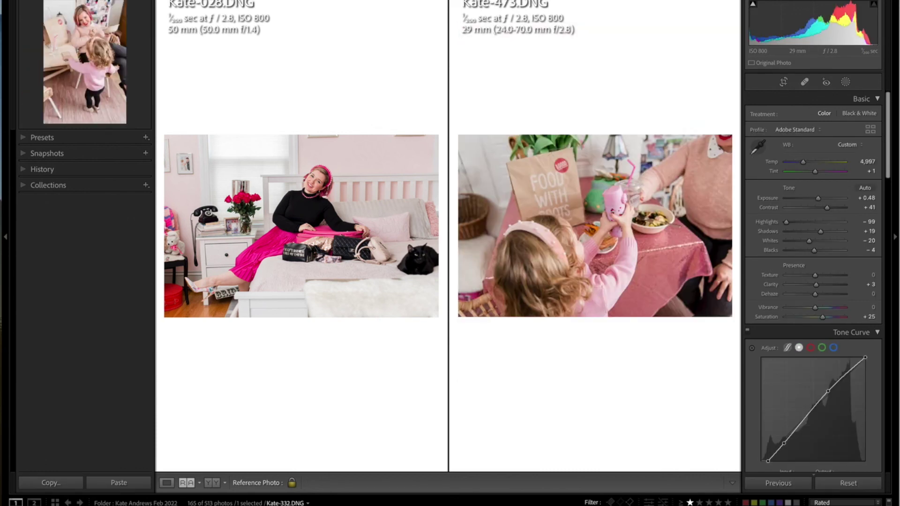
pyautogui.press('Right')
pyautogui.press('Right')
pyautogui.press('Right')
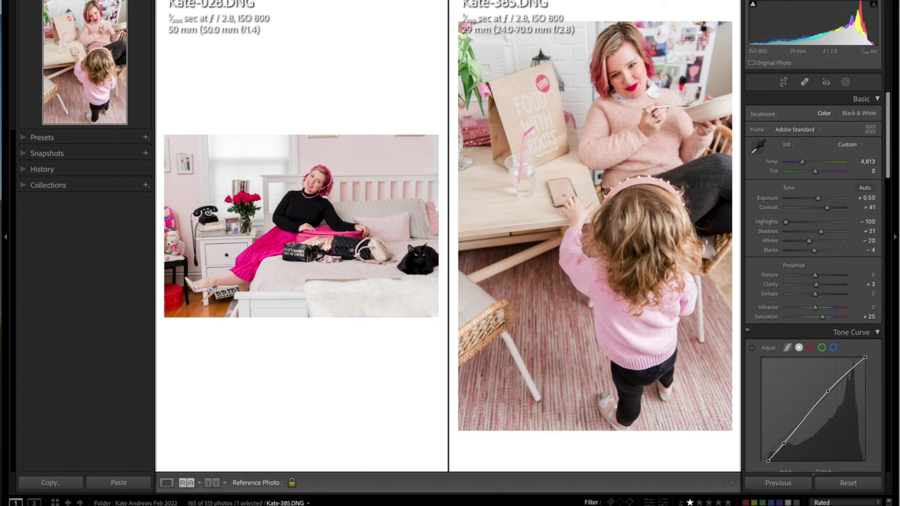
pyautogui.press('Right')
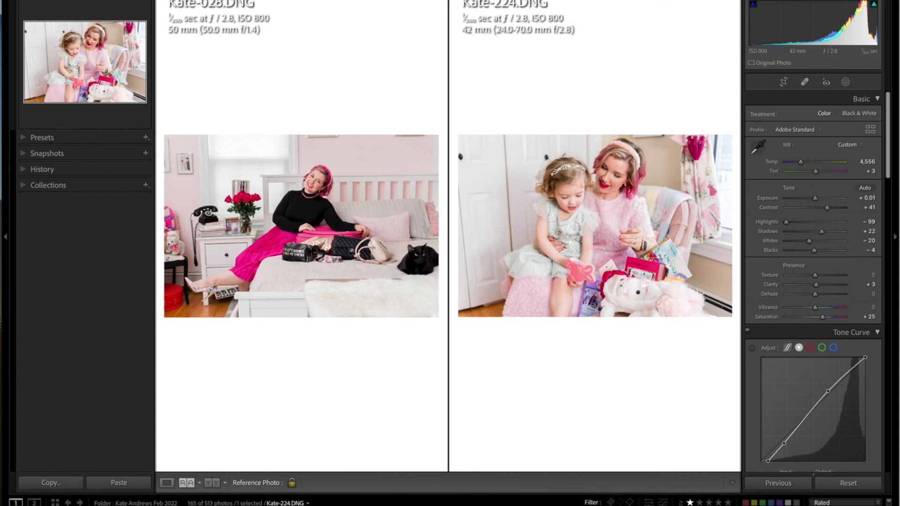
# - Make Kate-224 the reference photo, then step through the filmstrip to compare it against Kate-302
pyautogui.moveTo(328, 309); pyautogui.dragTo(328, 309)
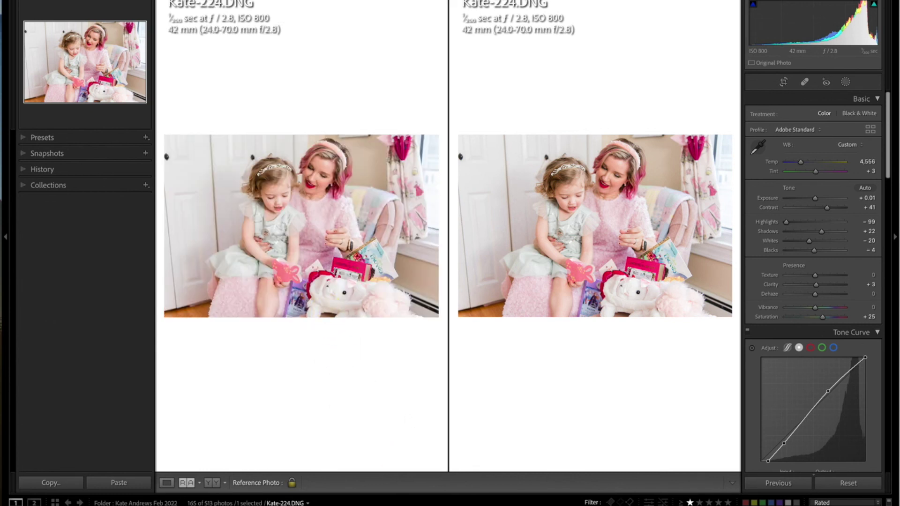
pyautogui.press('Left')
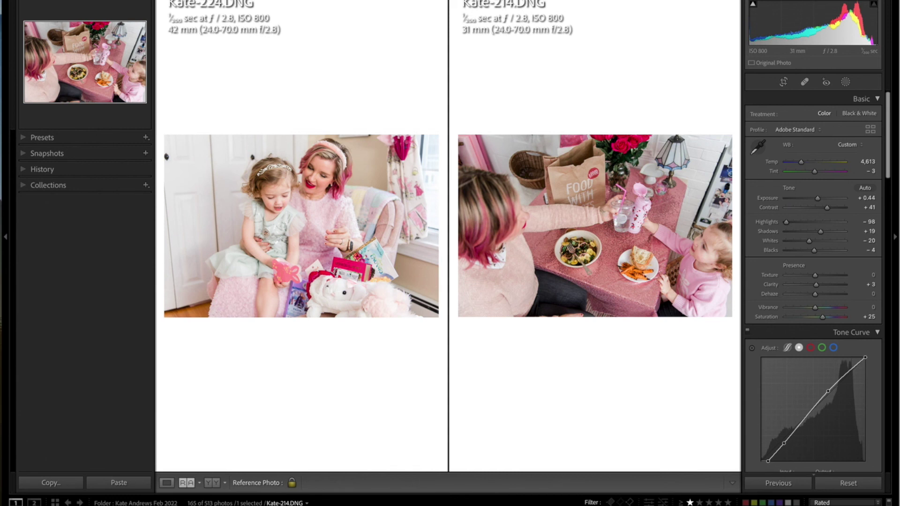
pyautogui.press('Right')
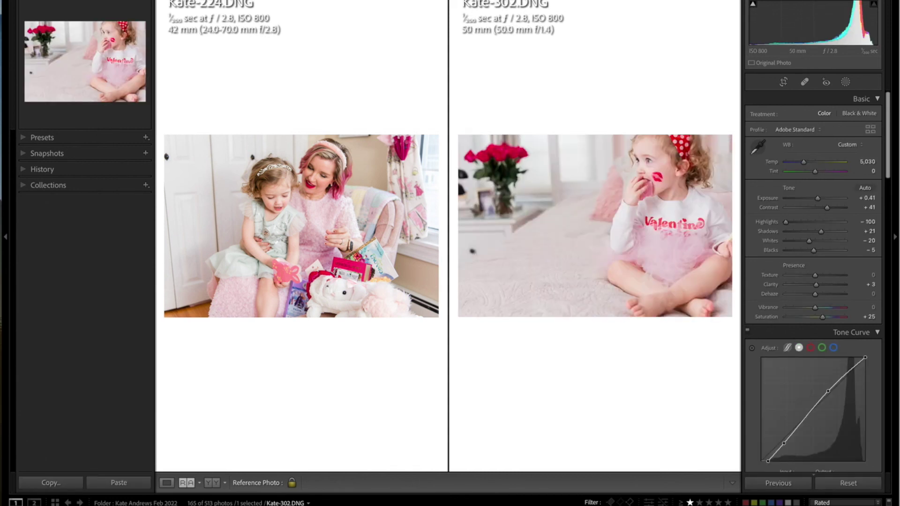
pyautogui.press('Right')
pyautogui.press('Left')
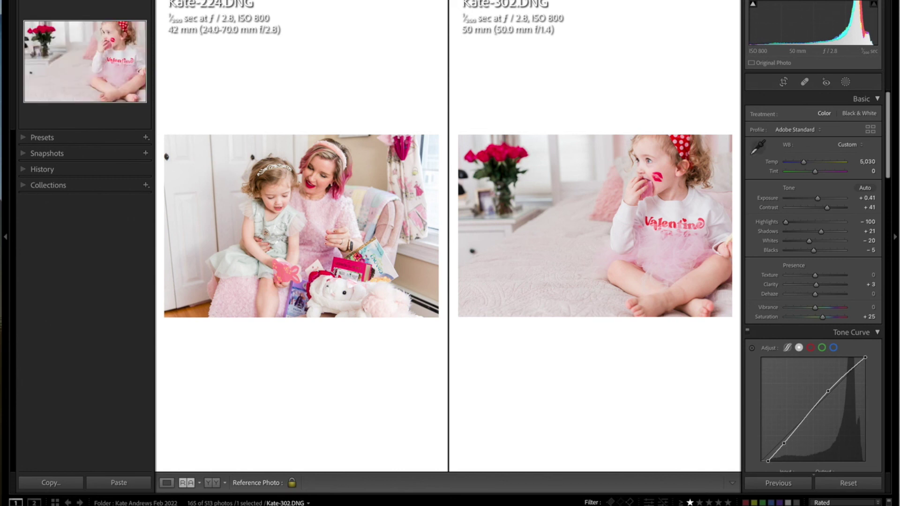